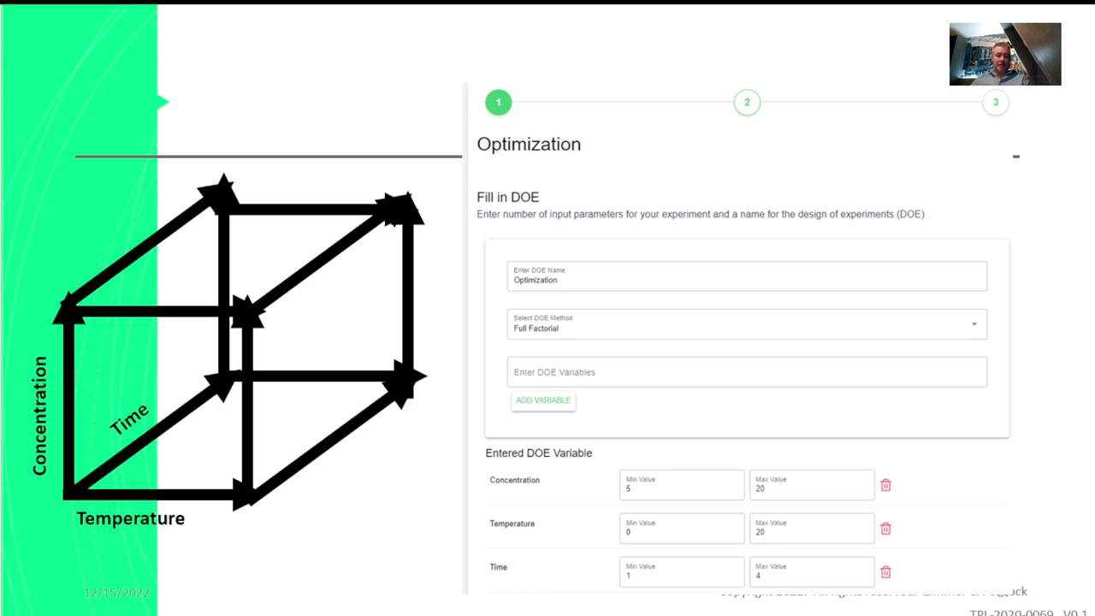
Switch from the presentation to the browser and go to the djuli home page.
key(alt+Tab)
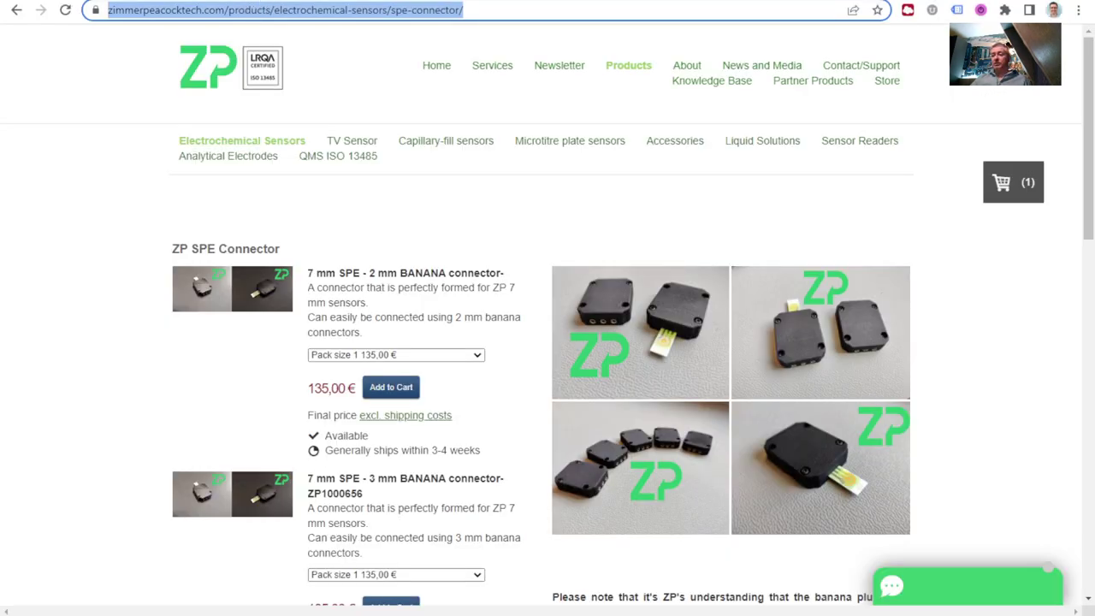
key(alt+Tab)
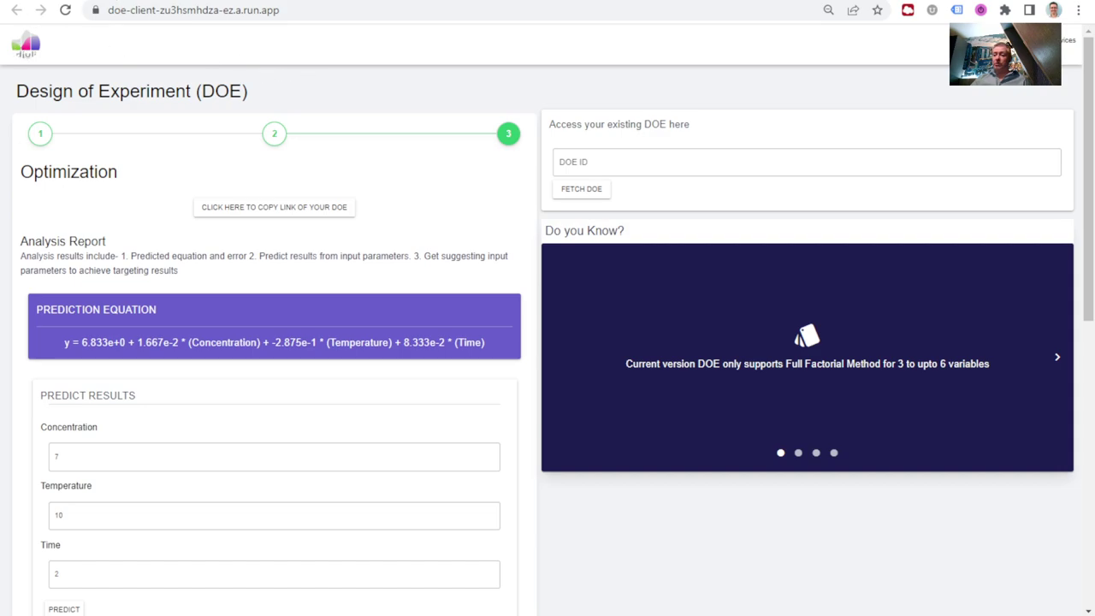
click(18, 49)
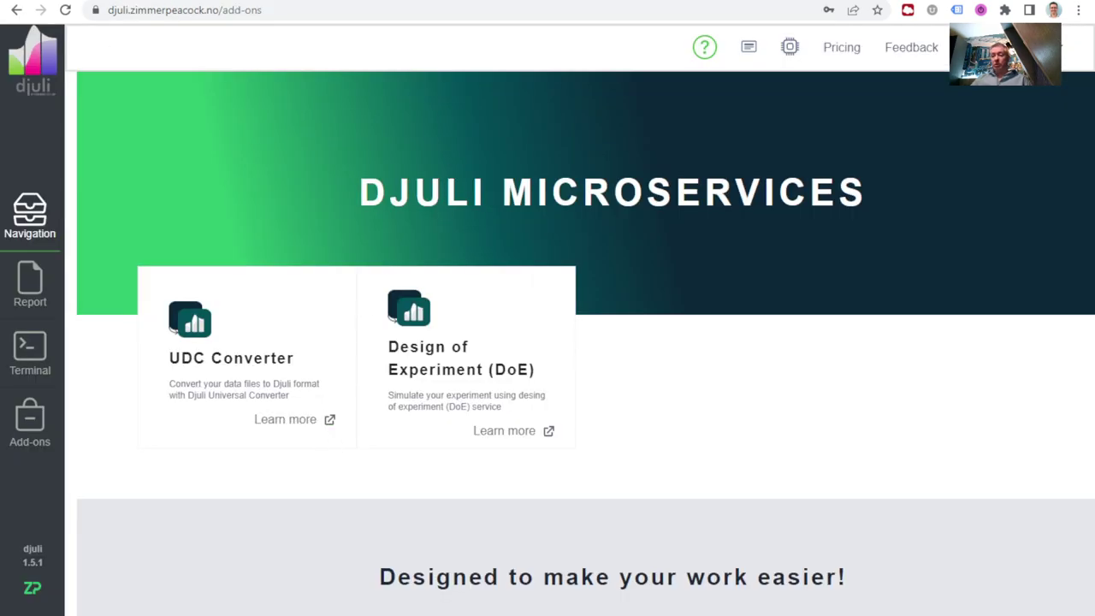
click(49, 72)
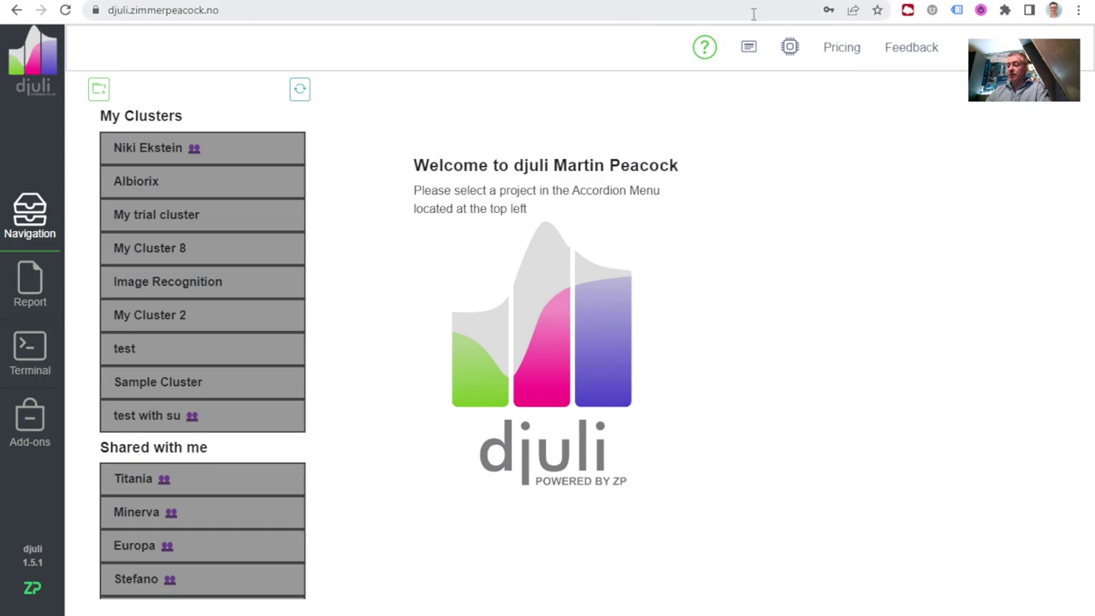
Open the Design of Experiment (DoE) service from djuli's add-ons.
click(799, 55)
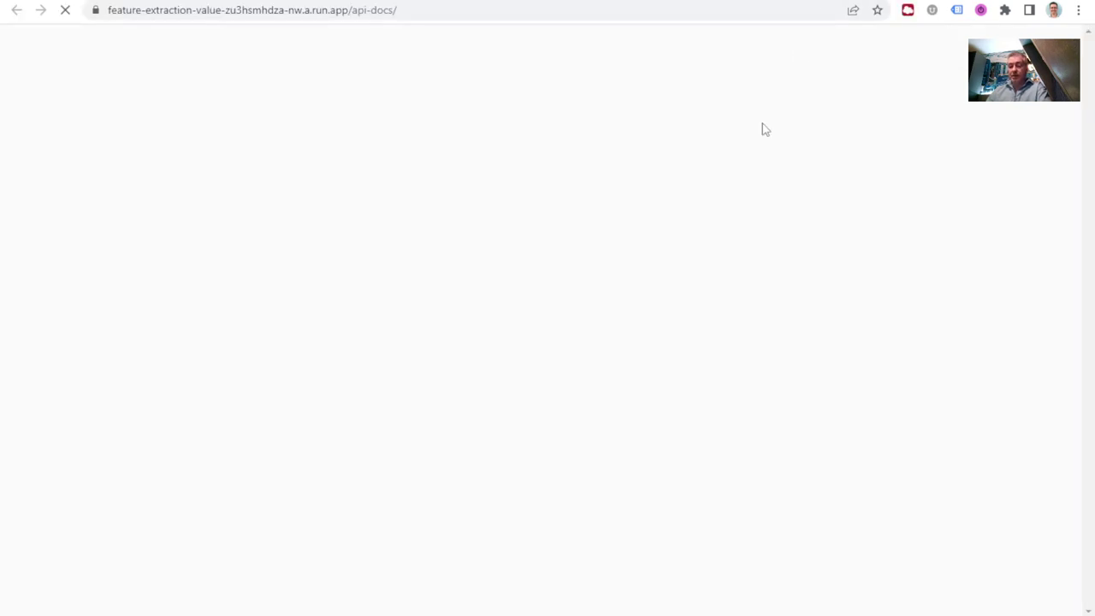
click(16, 9)
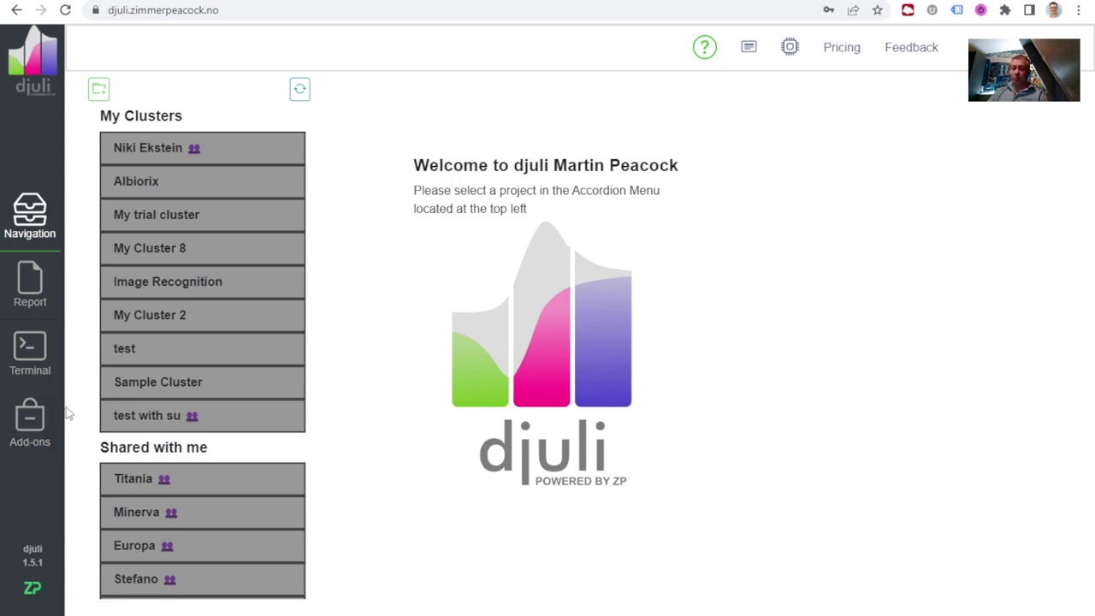
click(41, 439)
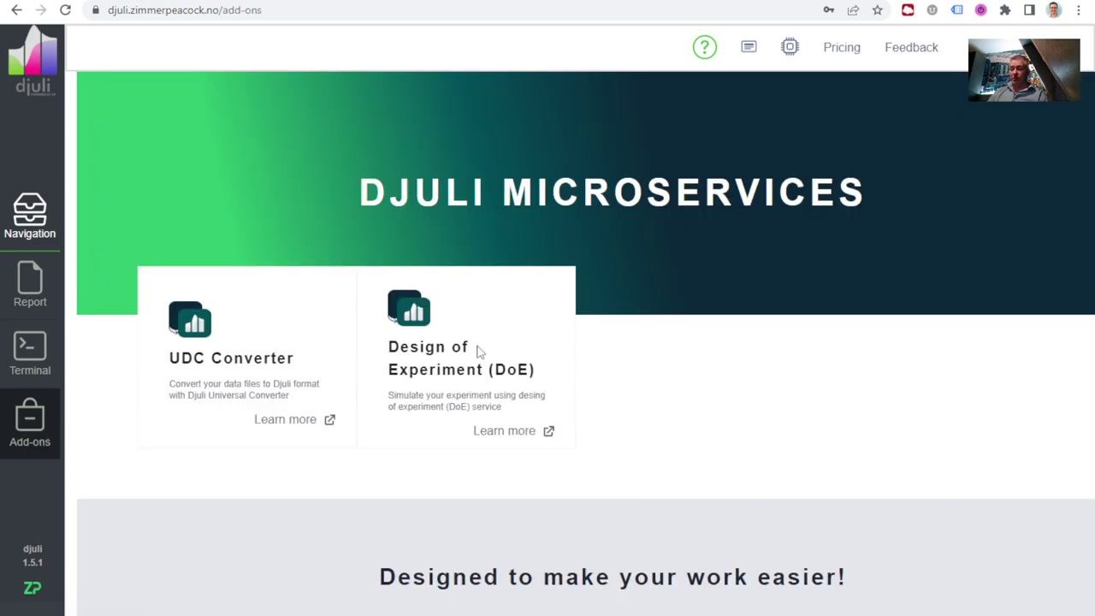
click(511, 434)
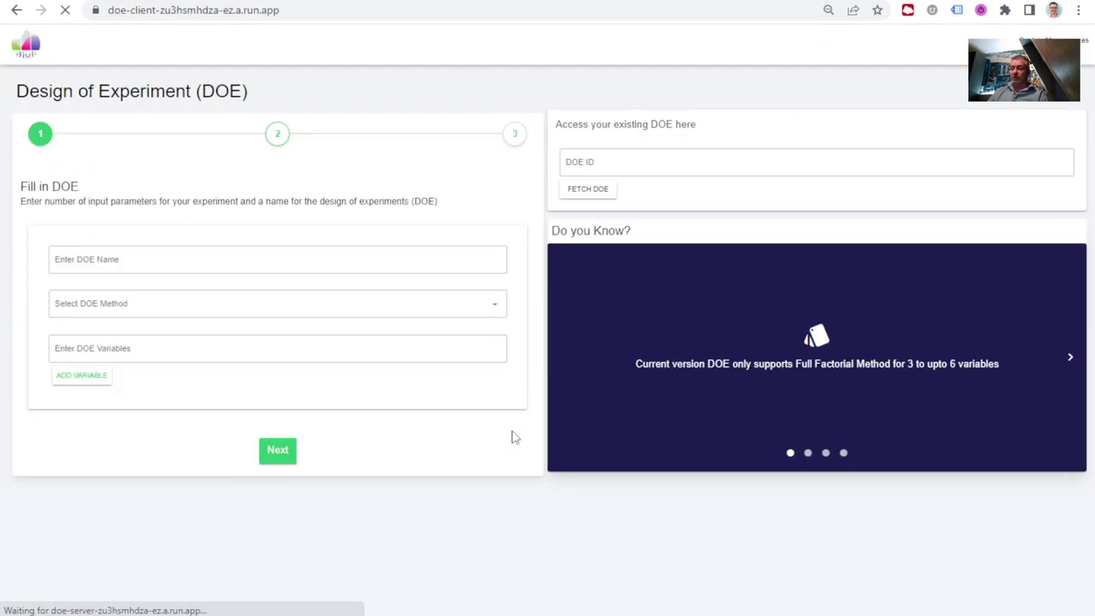
Name the design of experiments "Optimization" and choose Full Factorial as its method.
click(207, 262)
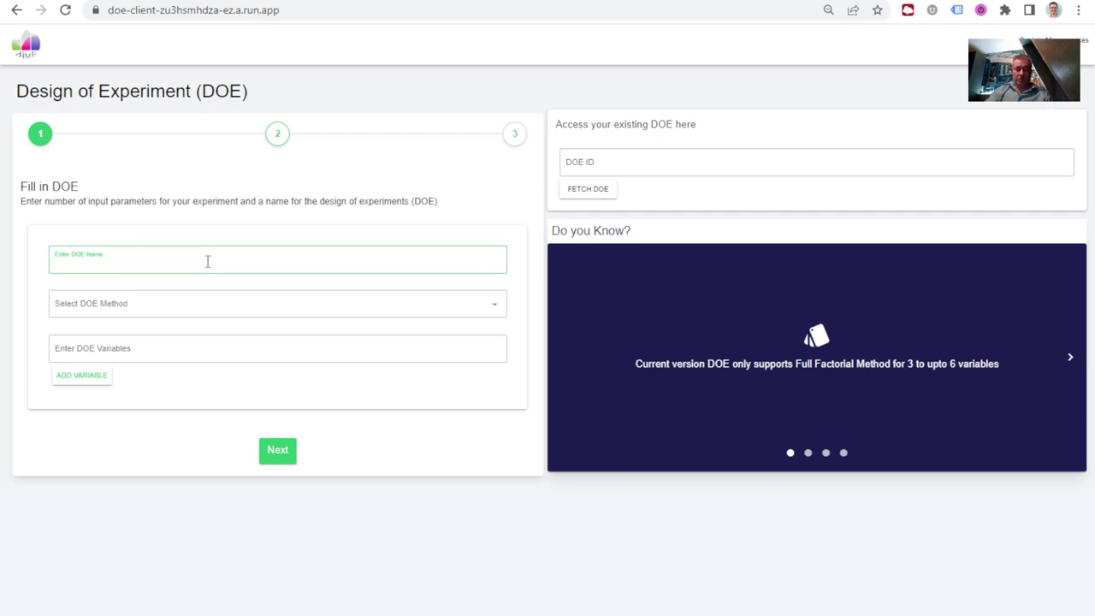
text(Optimi)
key(ctrl+a)
text(zation)
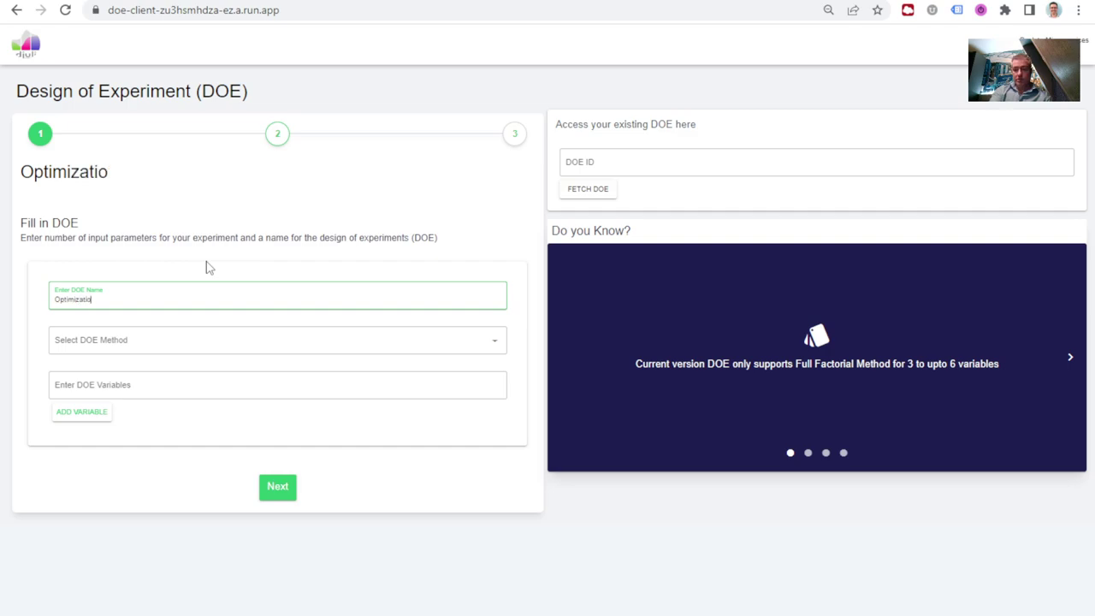
click(349, 345)
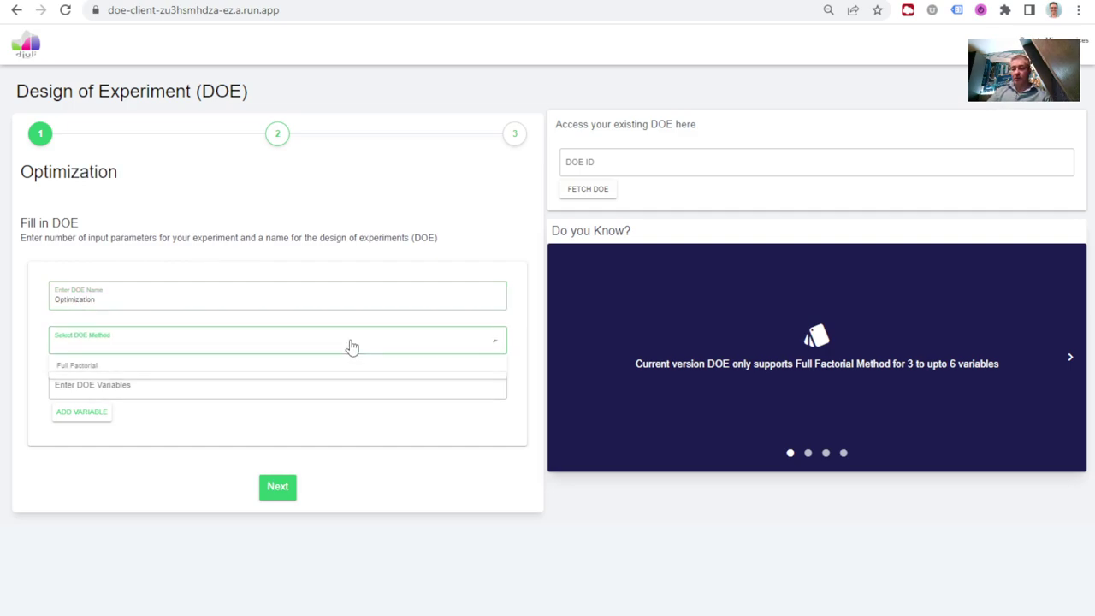
click(102, 366)
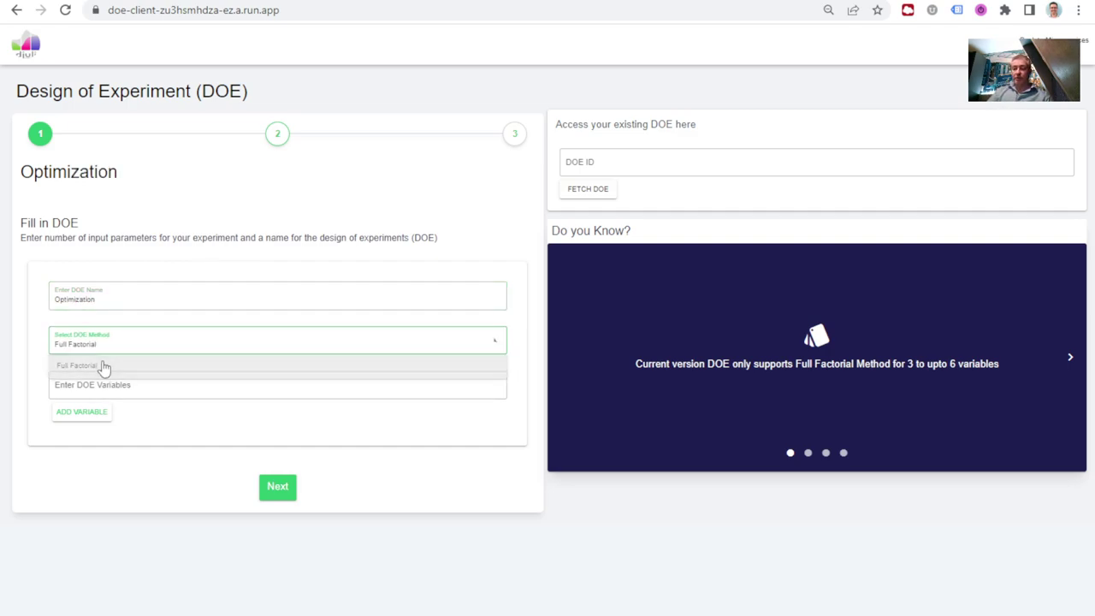
Add the three DOE variables Concentration, Temperature and Time.
click(139, 390)
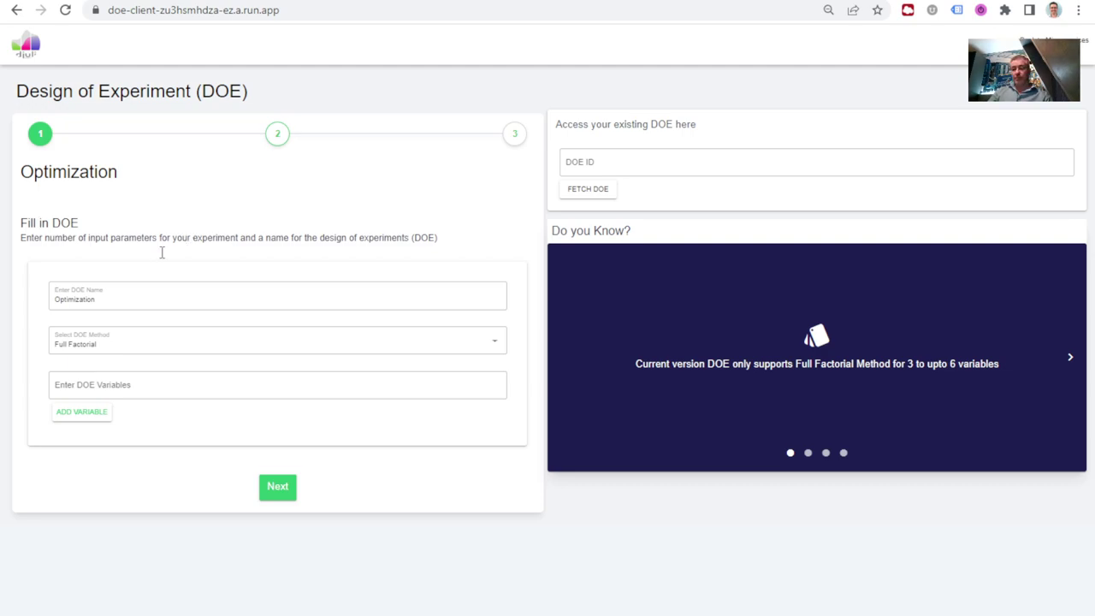
click(117, 391)
text(C)
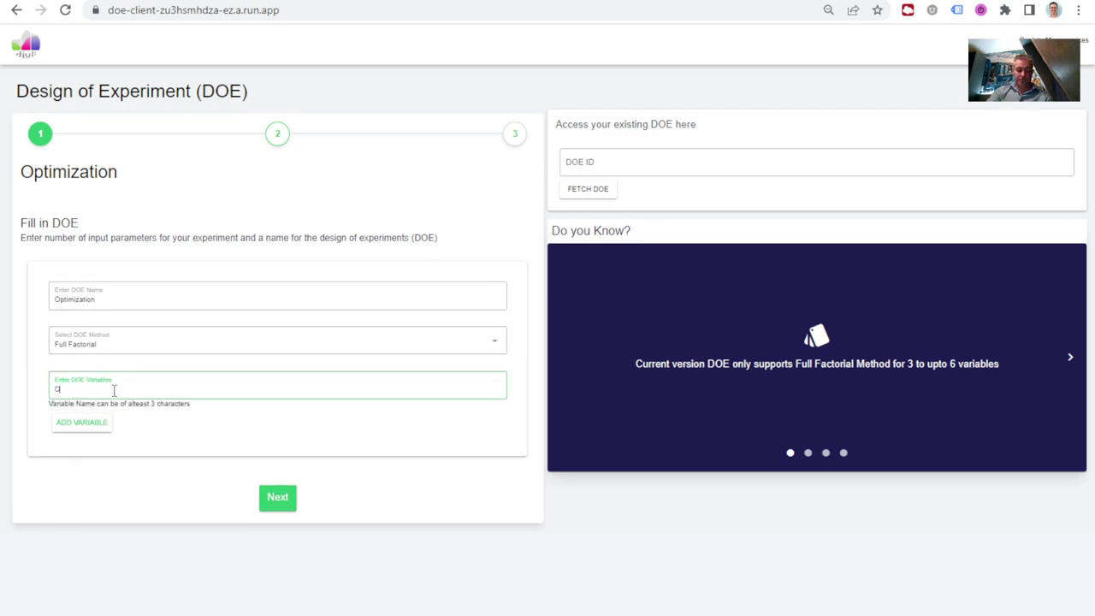
text(oncentration)
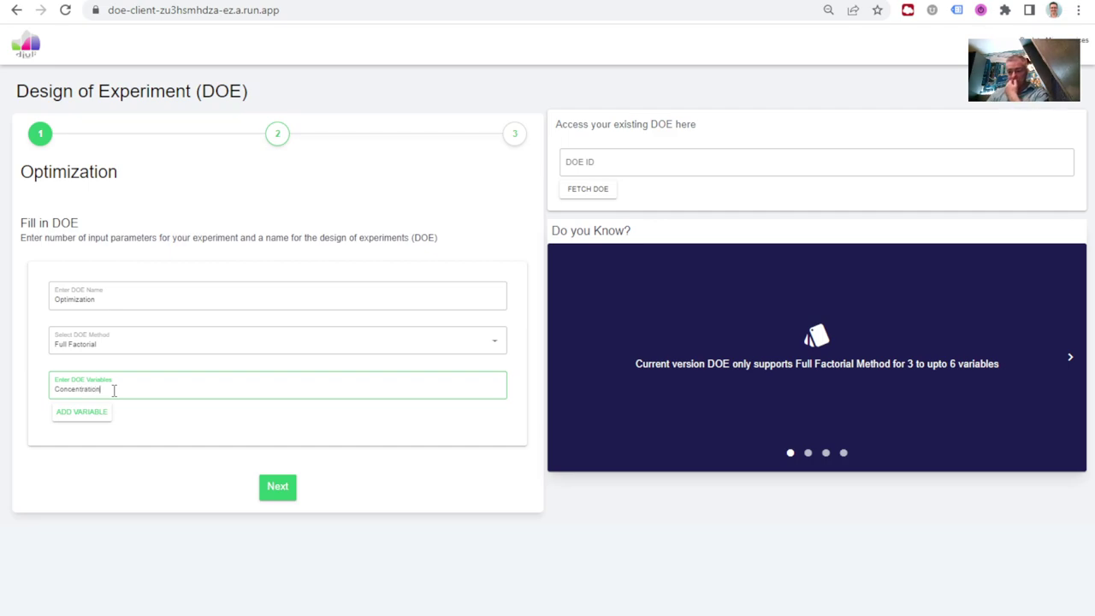
click(81, 413)
click(125, 383)
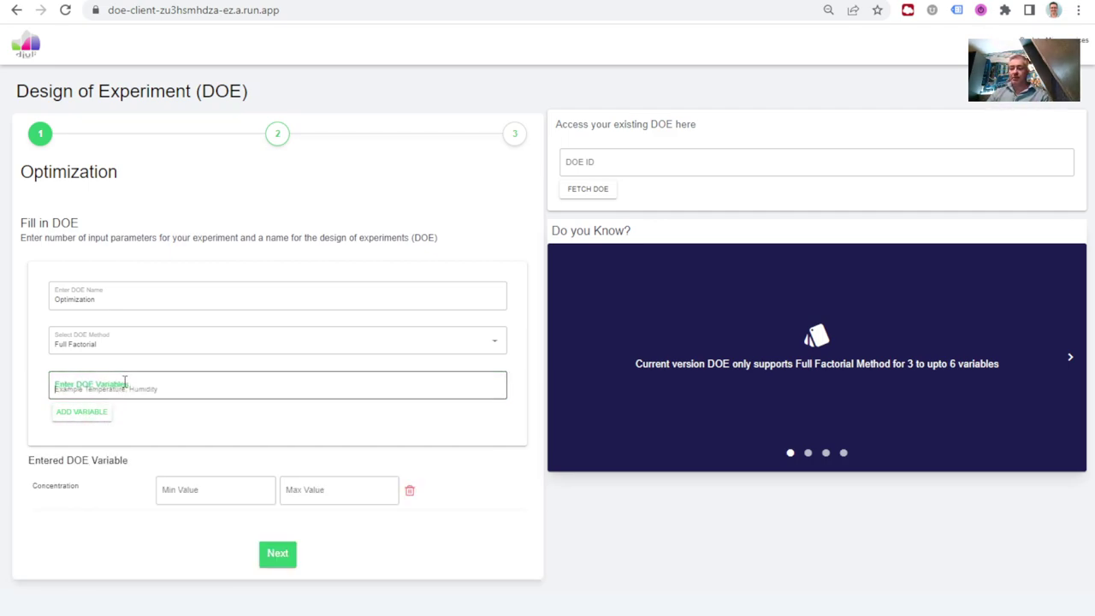
text(Temperature)
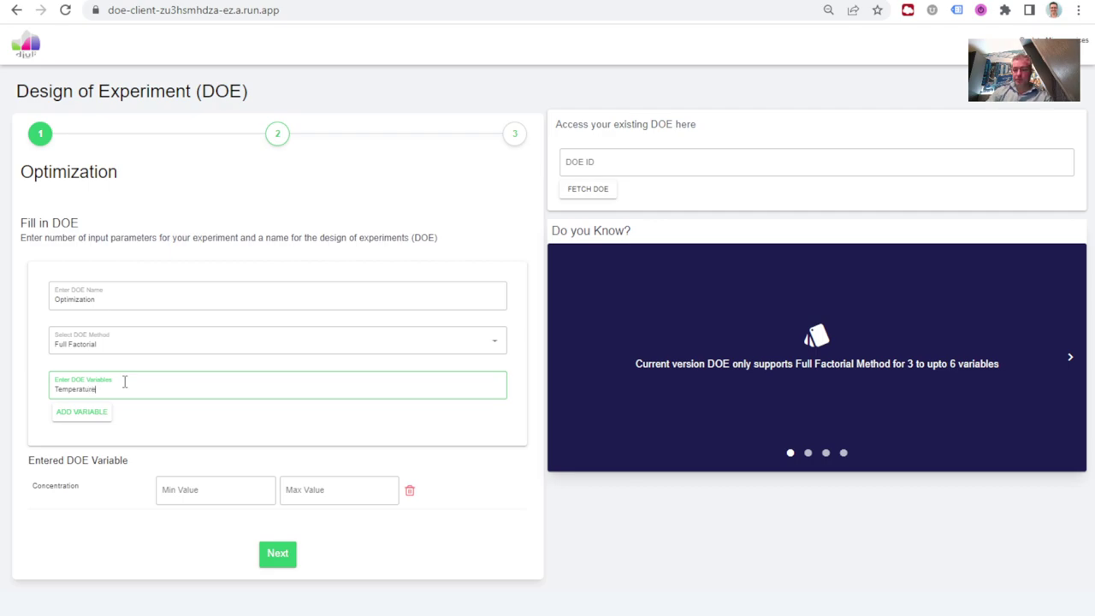
click(87, 418)
click(126, 389)
text(Time)
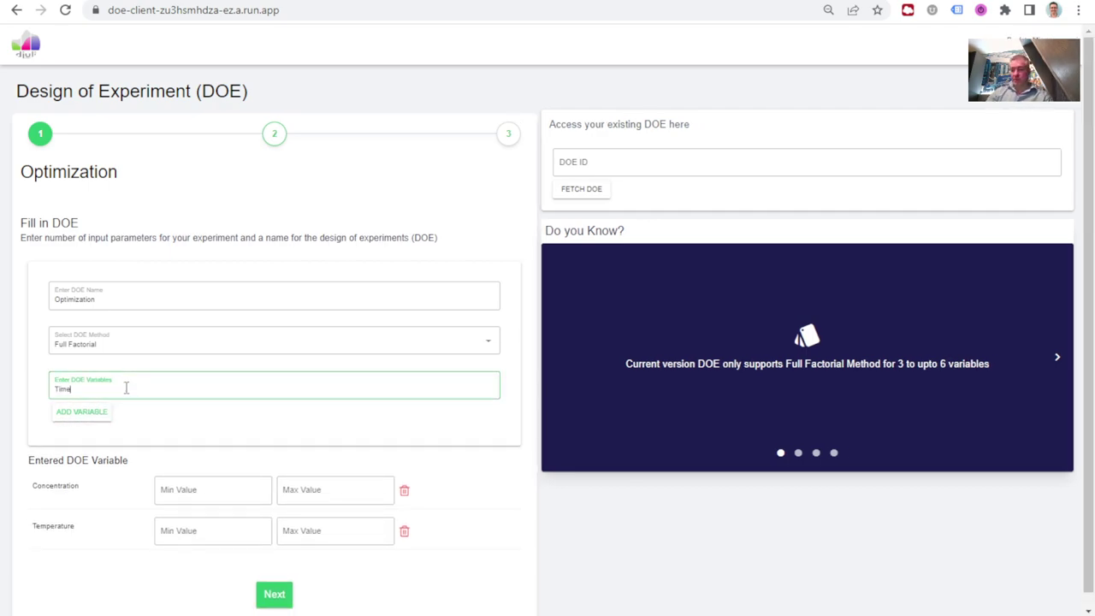
click(68, 419)
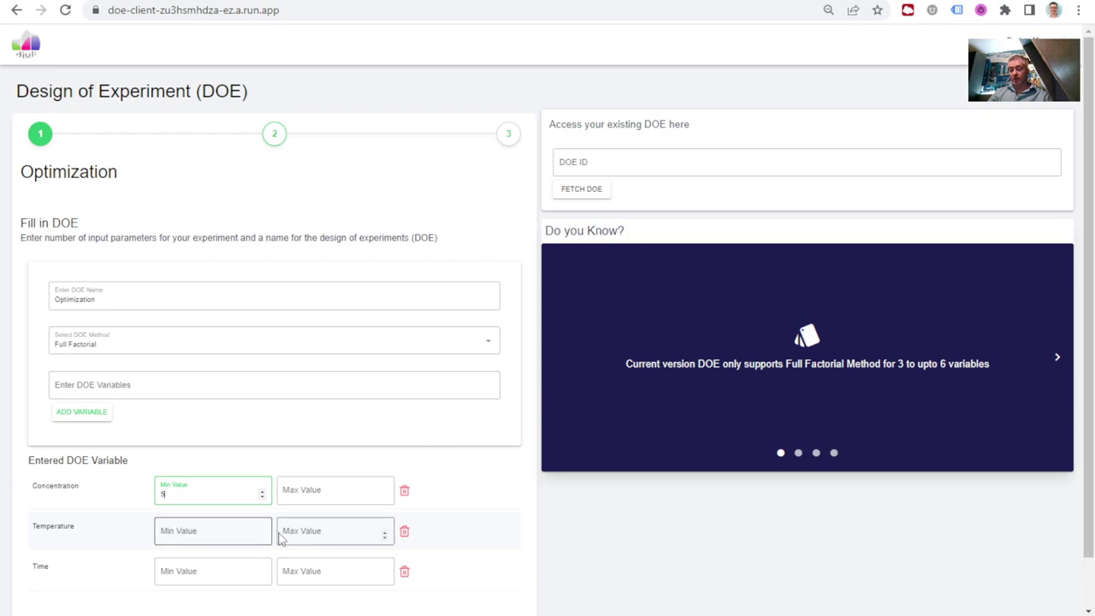
Set the variable ranges to Concentration 5–20, Temperature 0–20 and Time 1–4, and proceed to the table of proposed experiments.
click(330, 501)
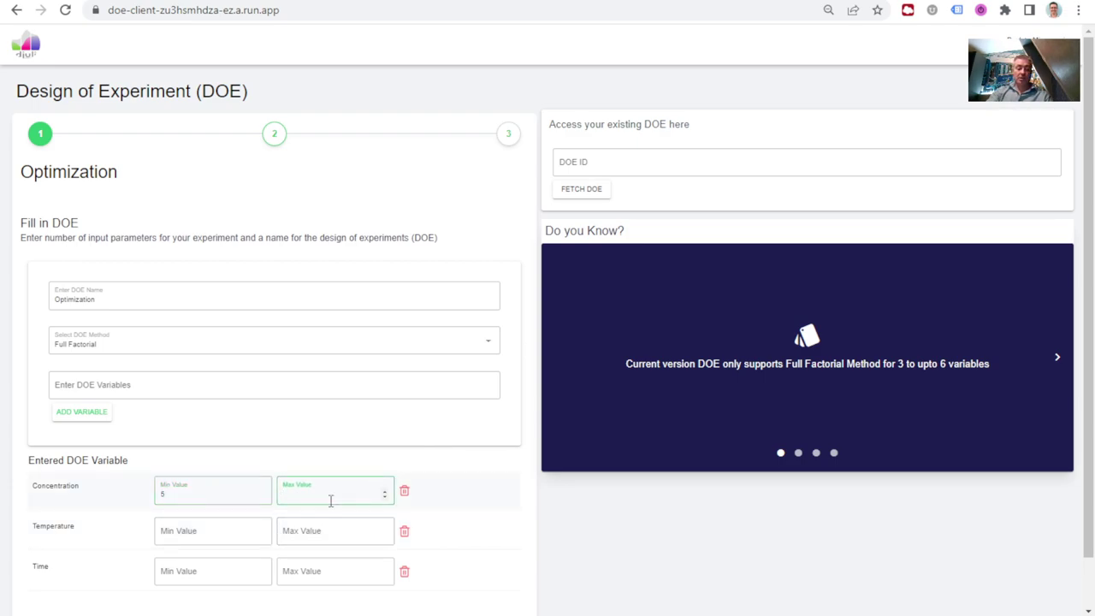
text(20)
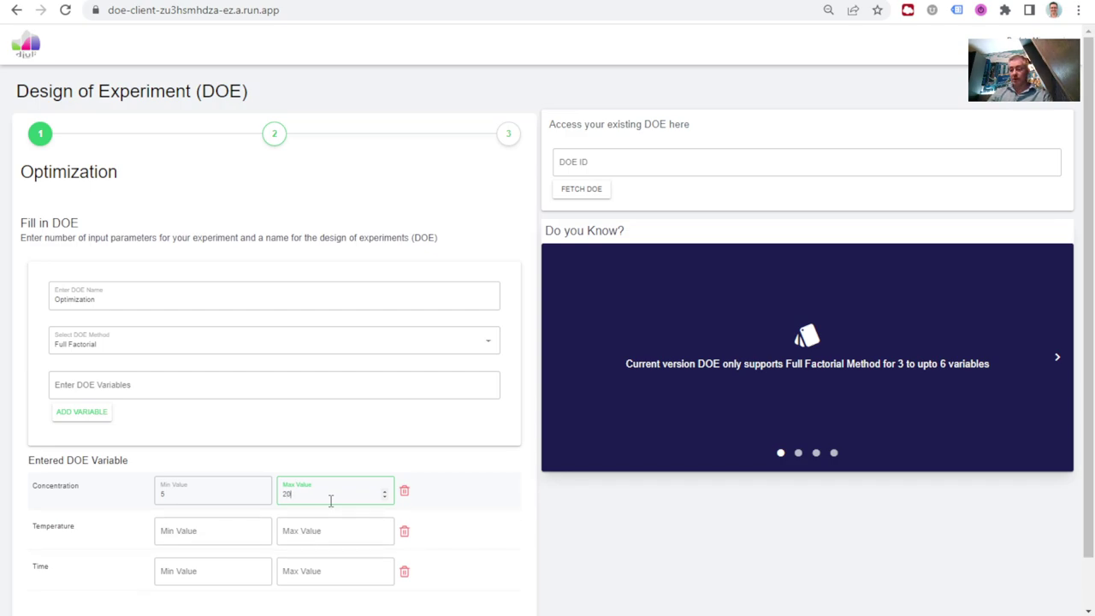
click(218, 522)
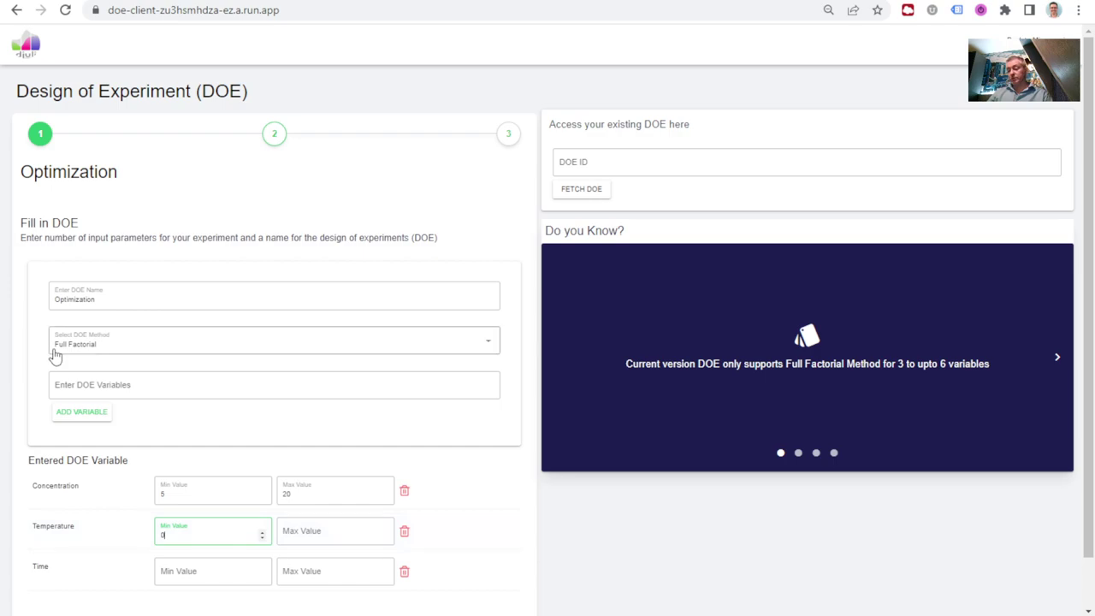
click(324, 540)
text(20)
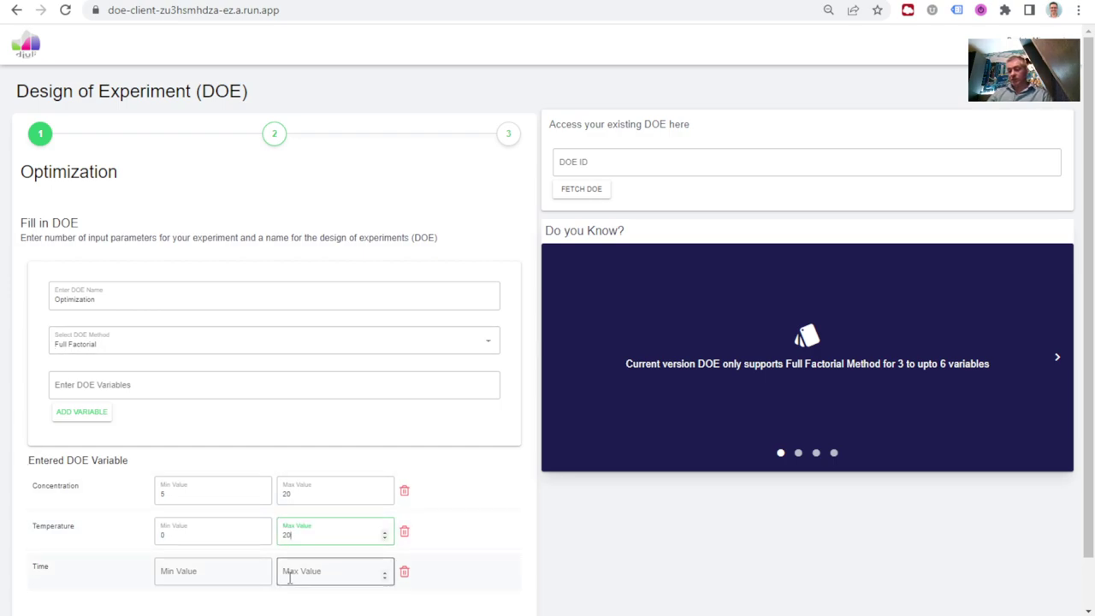
click(213, 572)
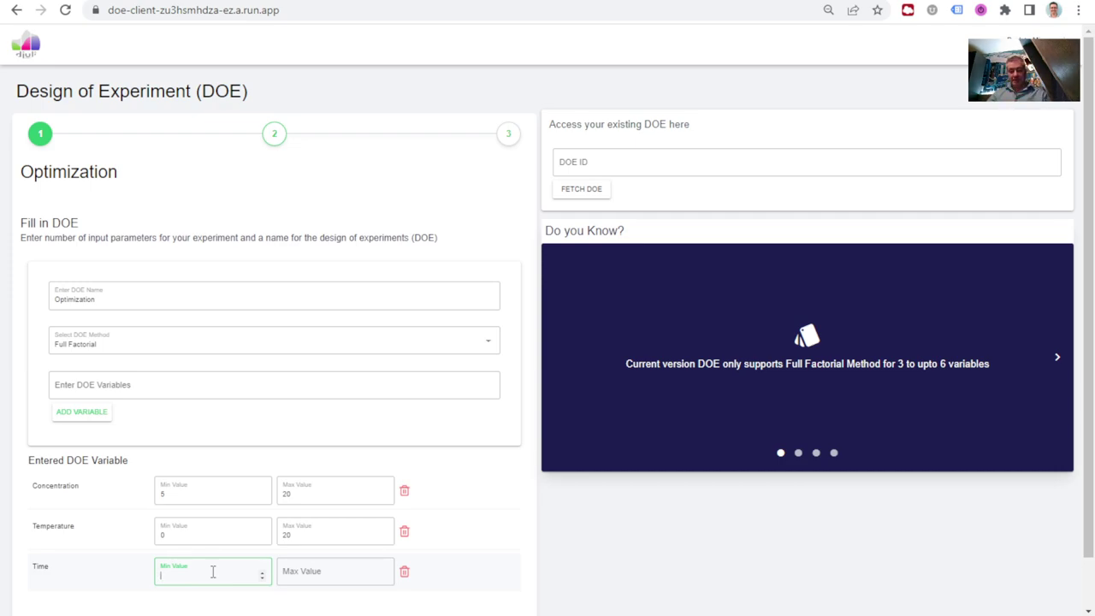
click(337, 572)
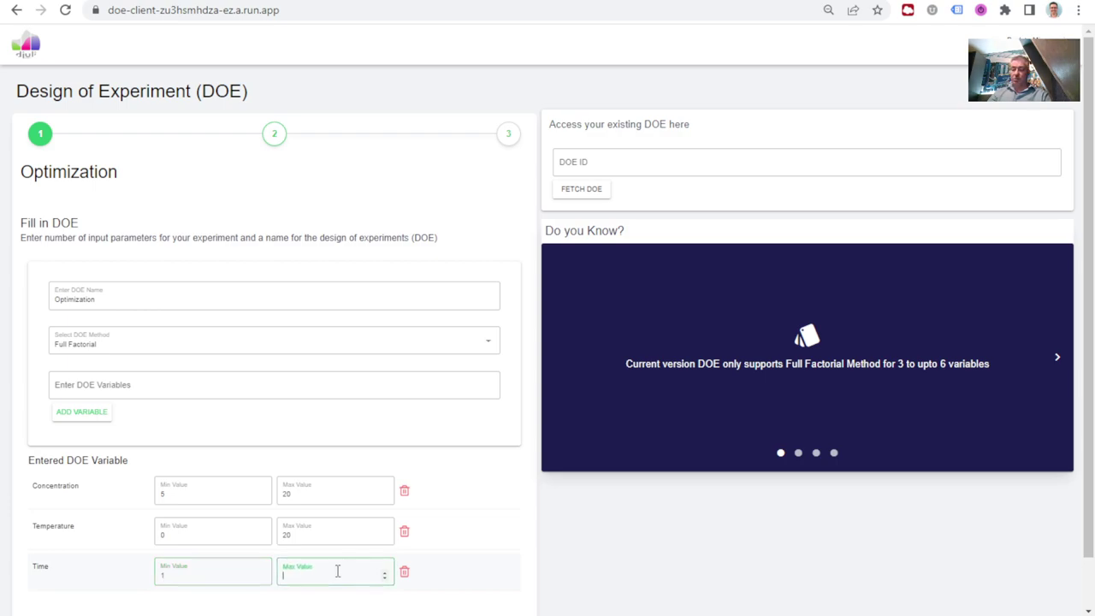
text(4)
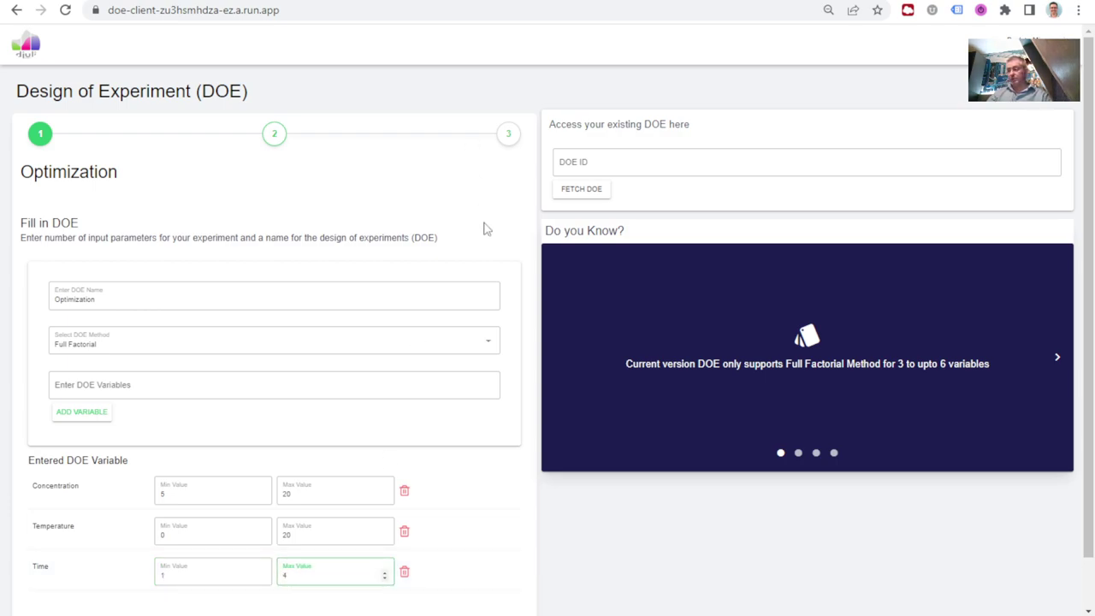
scroll(432, 473, down, 1)
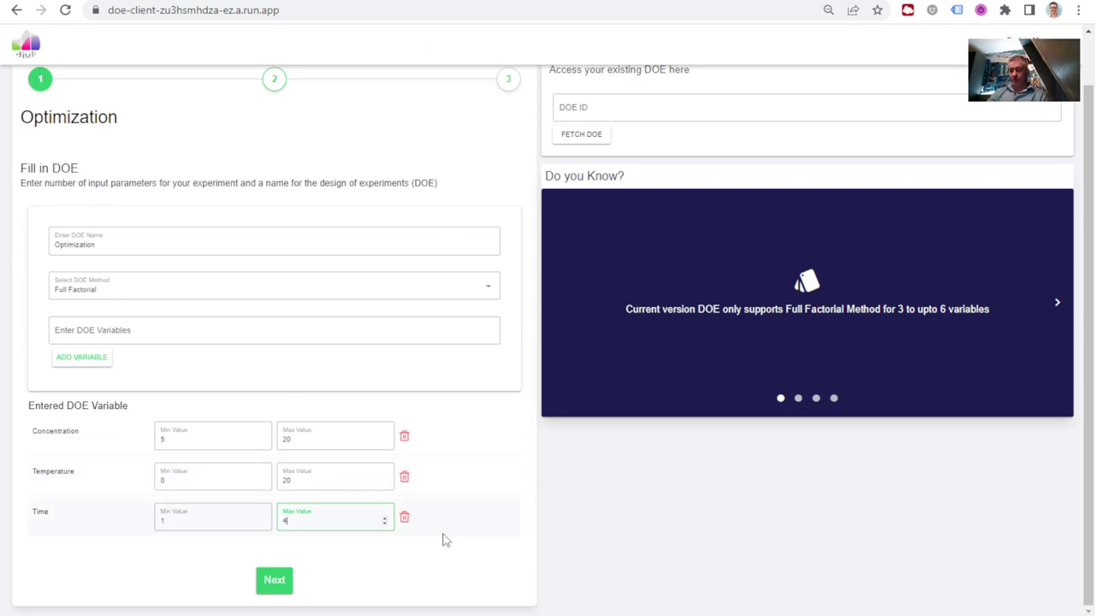
click(271, 585)
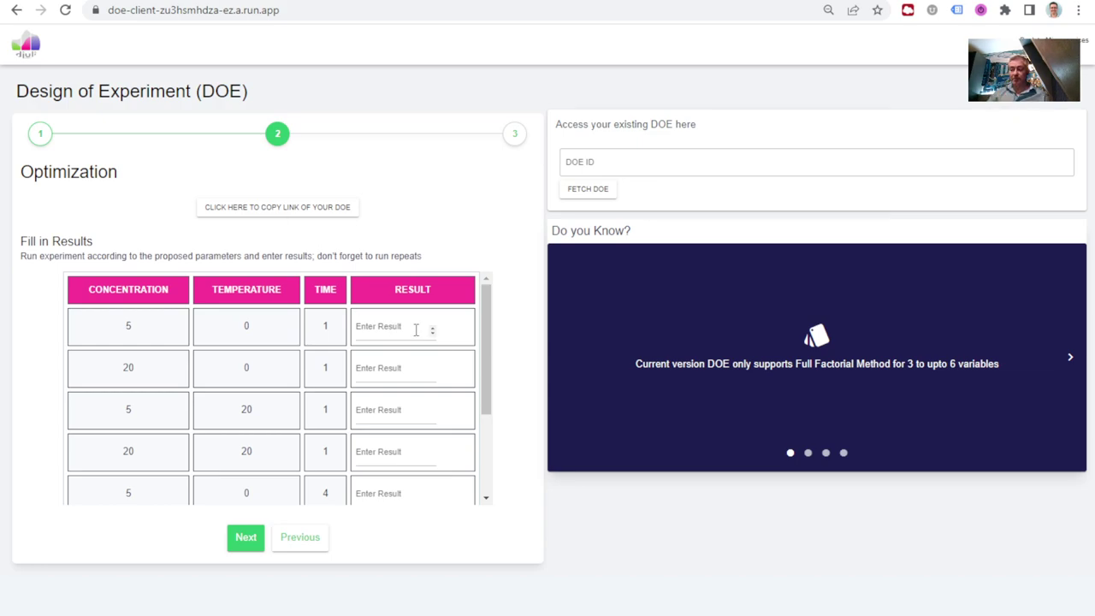
Examine all proposed concentration, temperature and time combinations in the results table and on the matching presentation slide.
drag(482, 350, 480, 454)
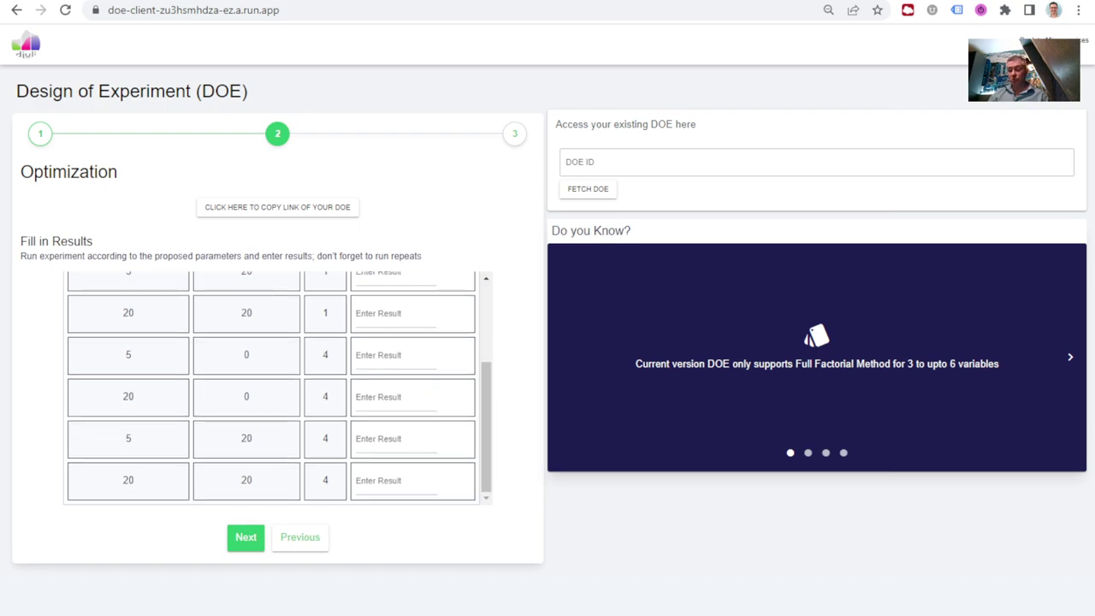
scroll(382, 400, up, 1)
scroll(381, 400, up, 3)
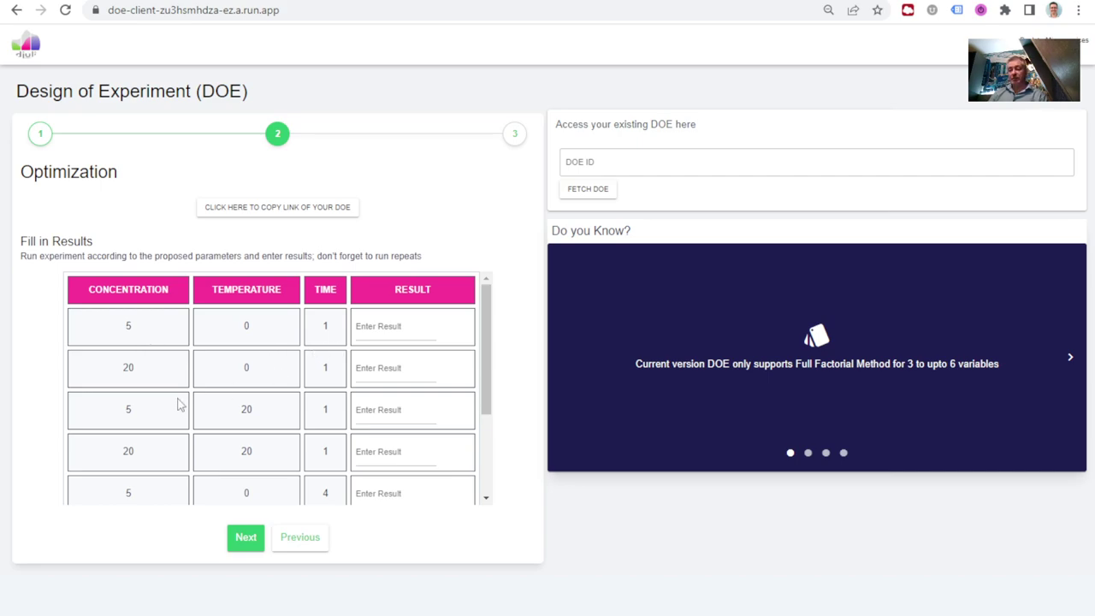
scroll(192, 379, down, 1)
scroll(186, 367, up, 1)
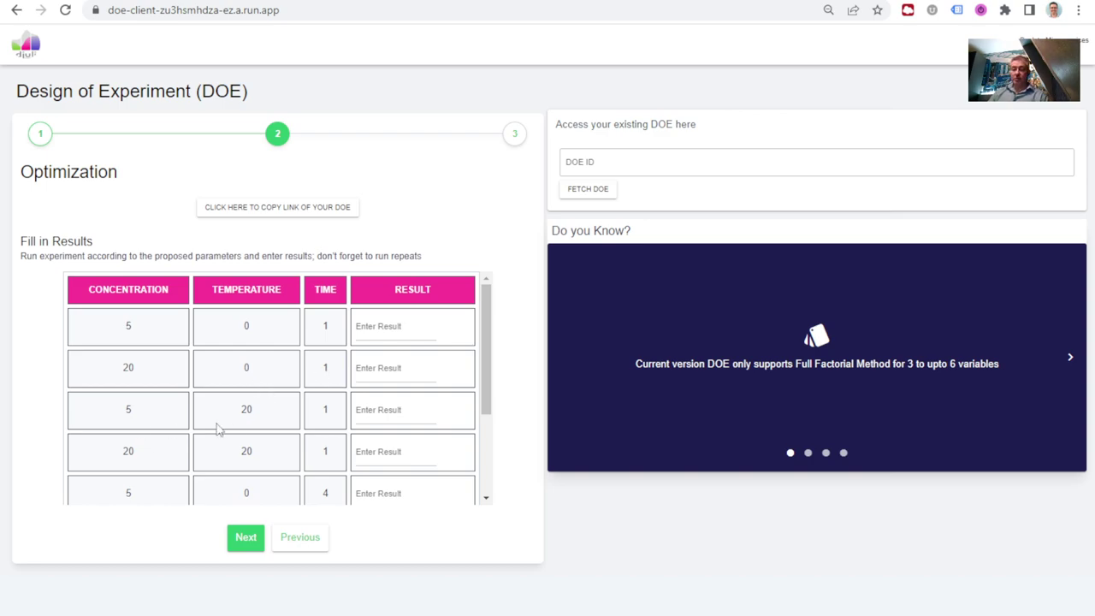
scroll(213, 442, down, 2)
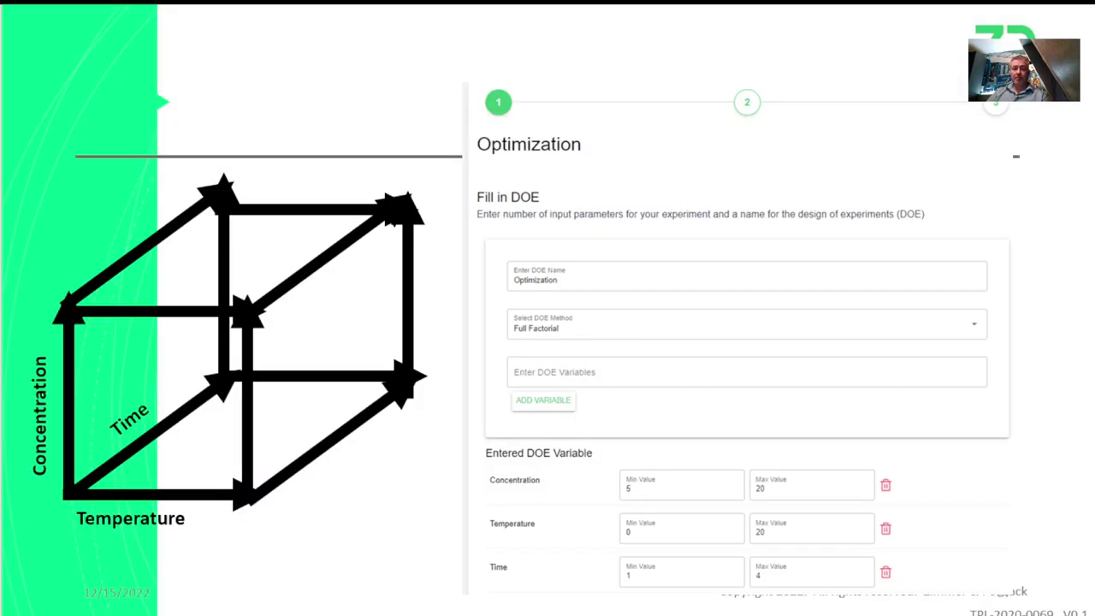
key(Right)
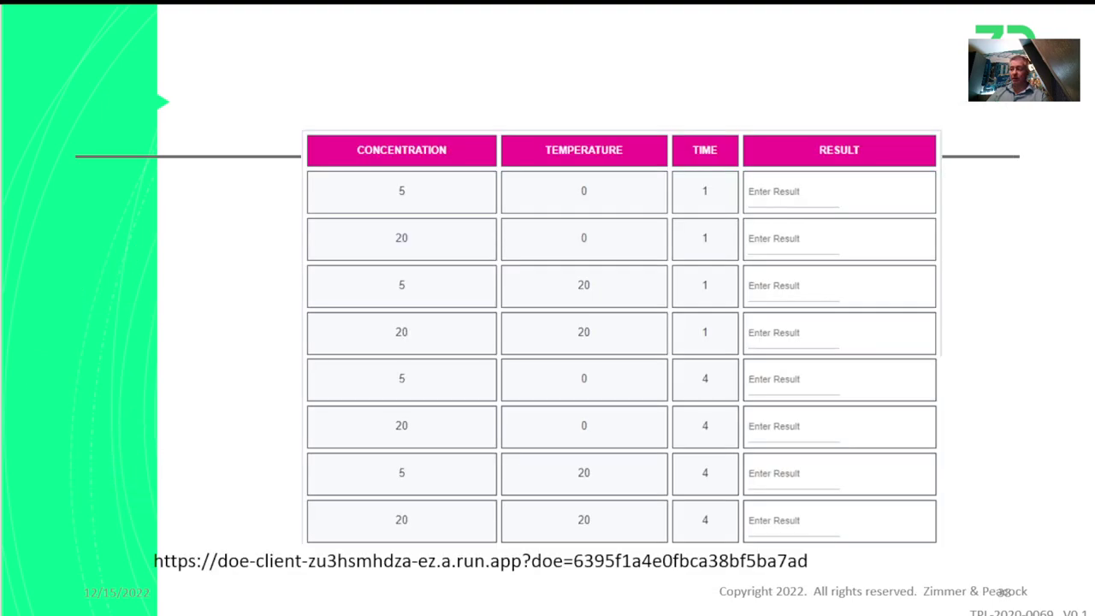
key(Right)
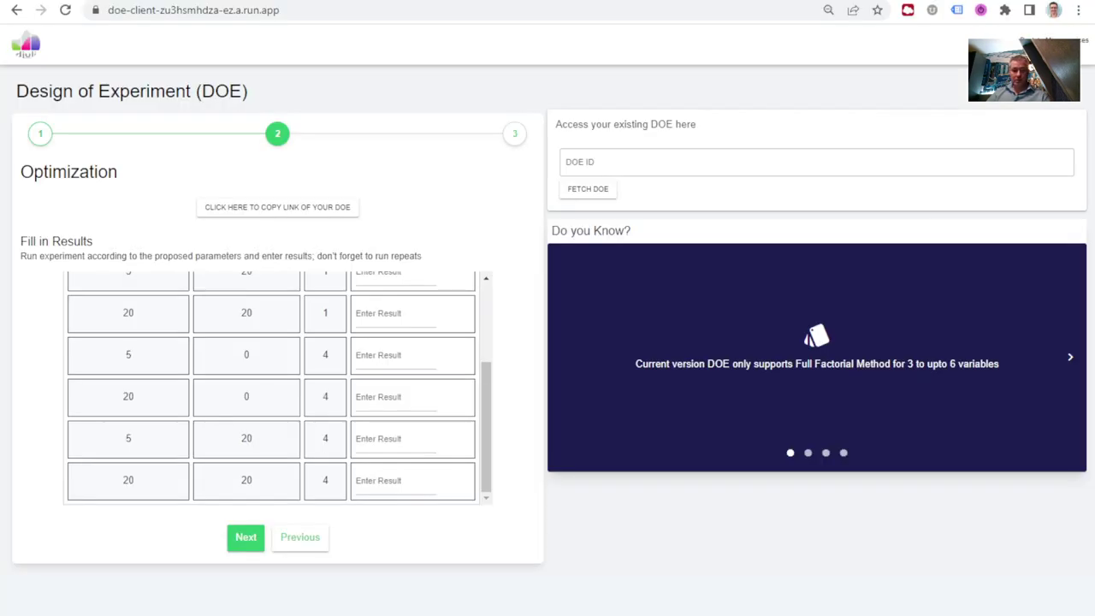
scroll(447, 359, up, 3)
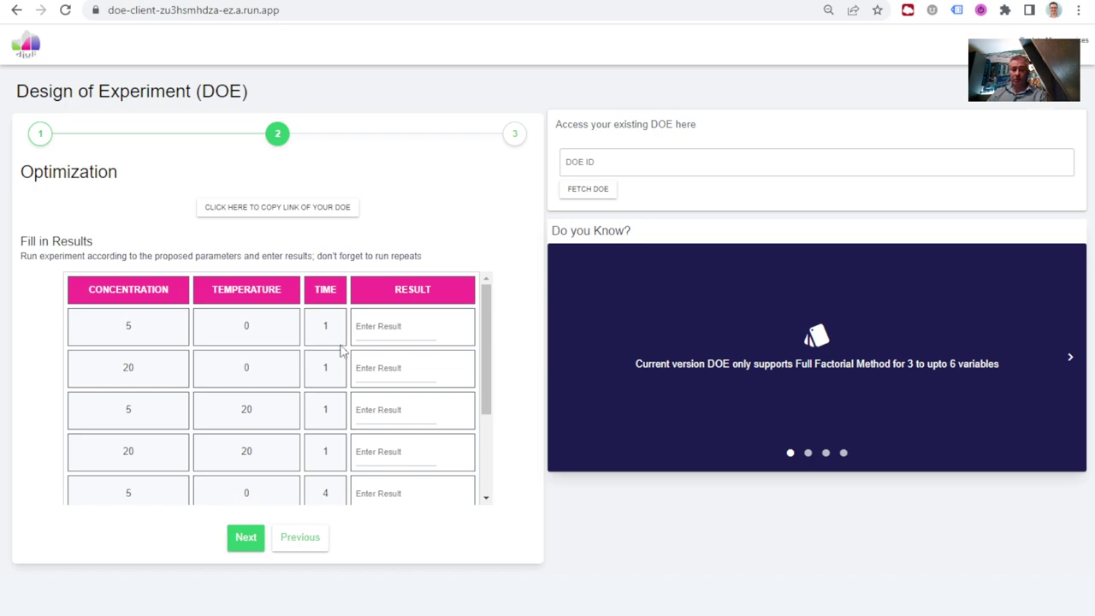
Enter the results 7, 8, 1 and 1 for the four experiments with time 1, in table order.
click(382, 334)
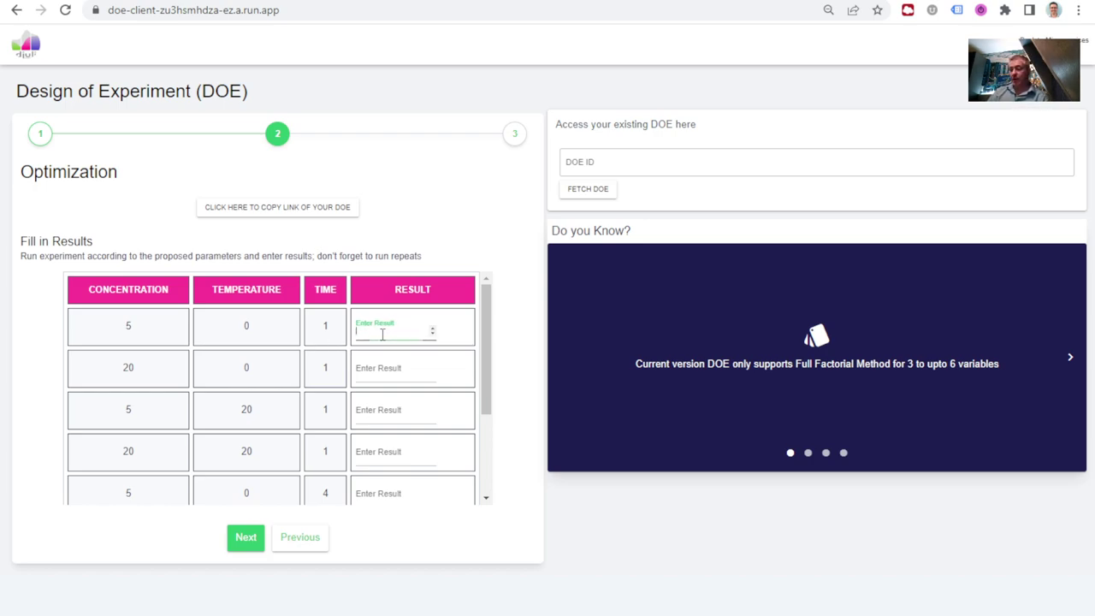
text(7)
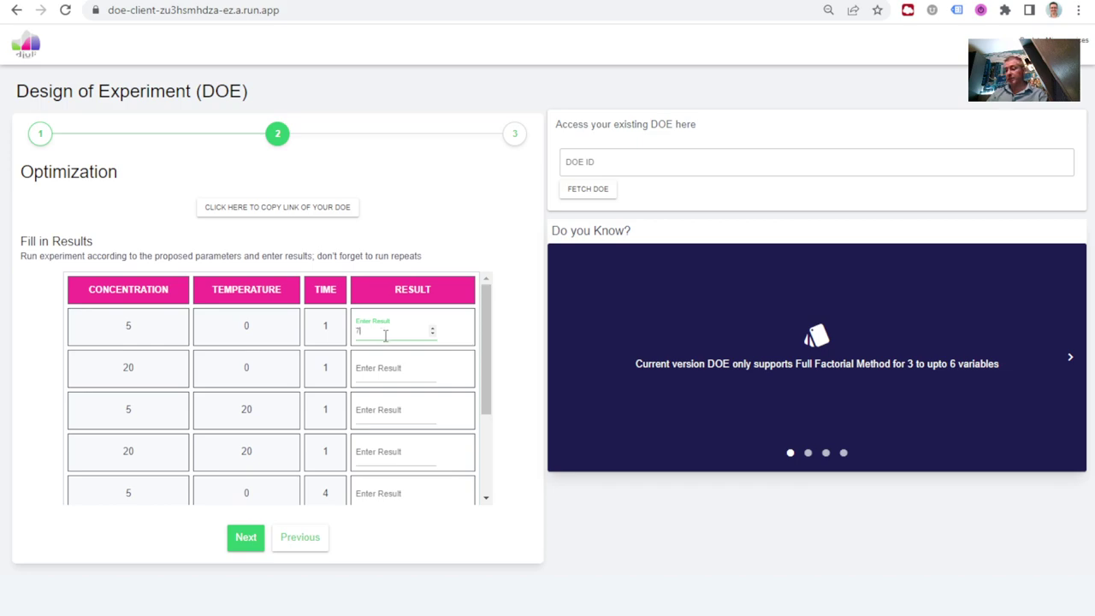
click(387, 370)
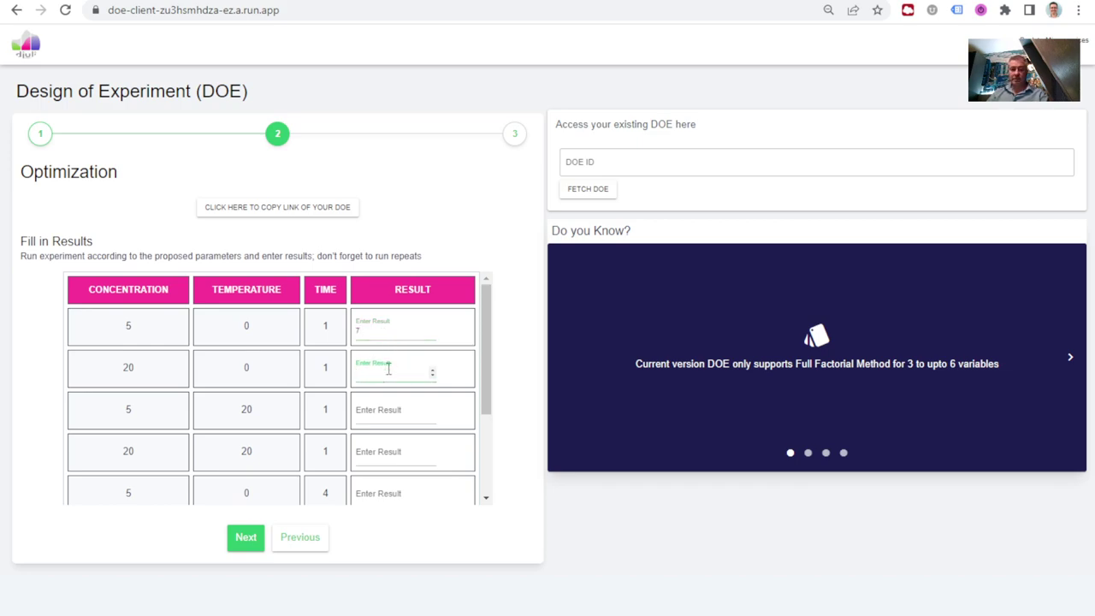
text(8)
click(385, 411)
scroll(385, 410, down, 1)
scroll(385, 414, up, 1)
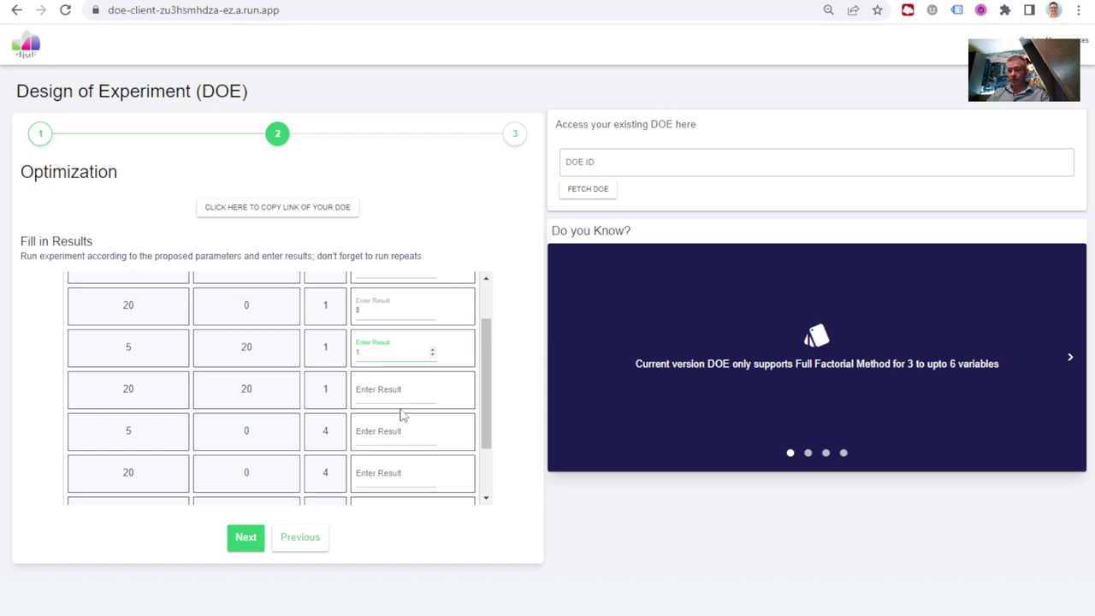
click(398, 393)
text(1)
Enter the results 7, 7, 2 and 2 for the four experiments with time 4, in table order.
scroll(398, 392, down, 1)
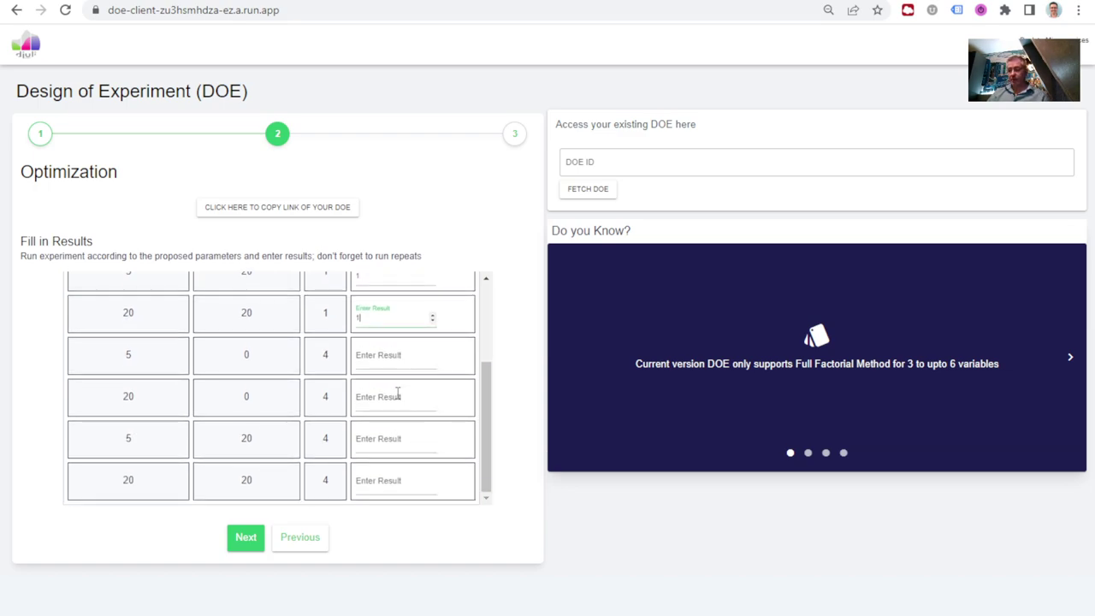
click(369, 357)
scroll(385, 387, up, 1)
scroll(385, 387, up, 2)
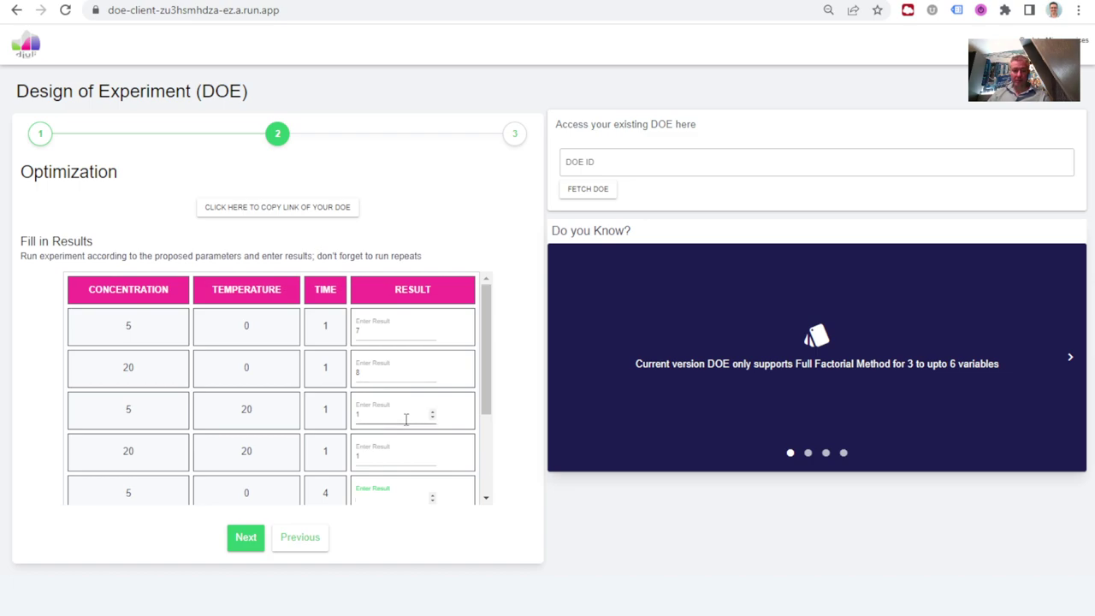
scroll(406, 418, down, 2)
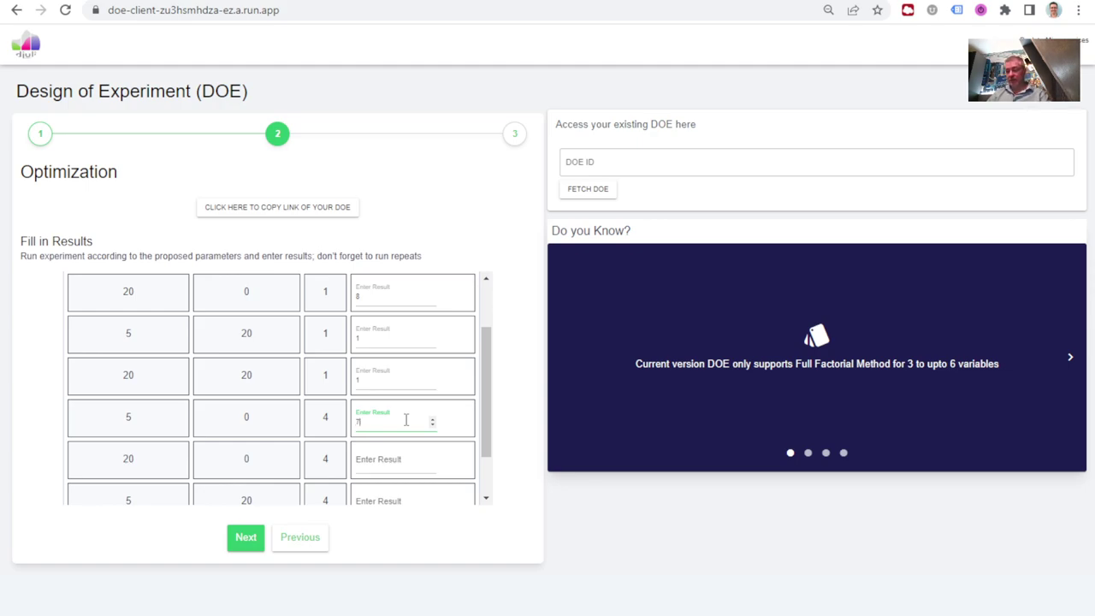
scroll(407, 419, down, 1)
click(399, 403)
text(7)
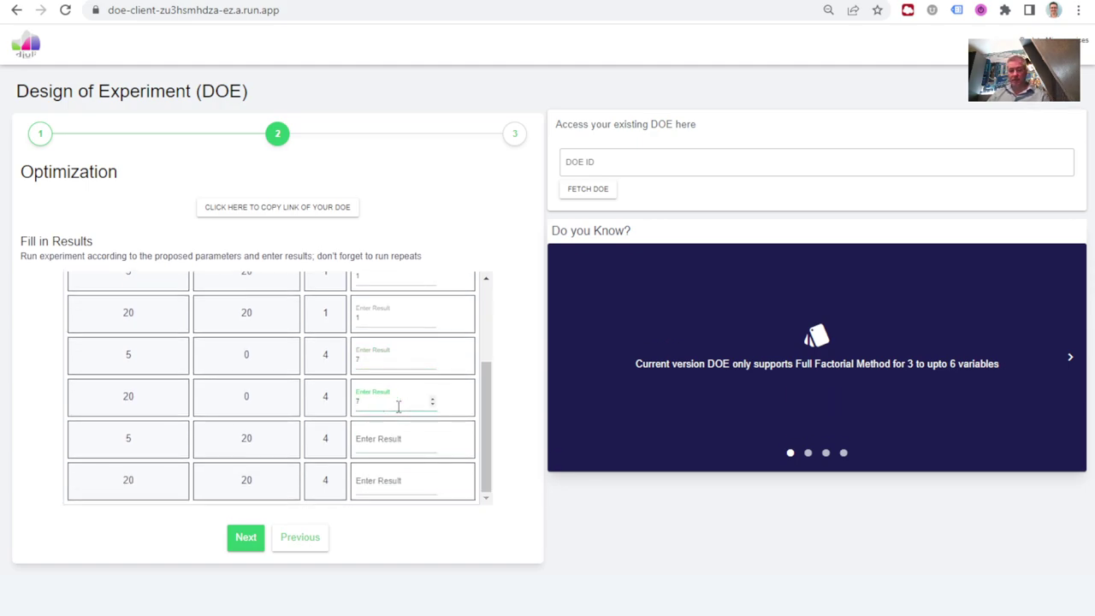
click(397, 431)
text(2)
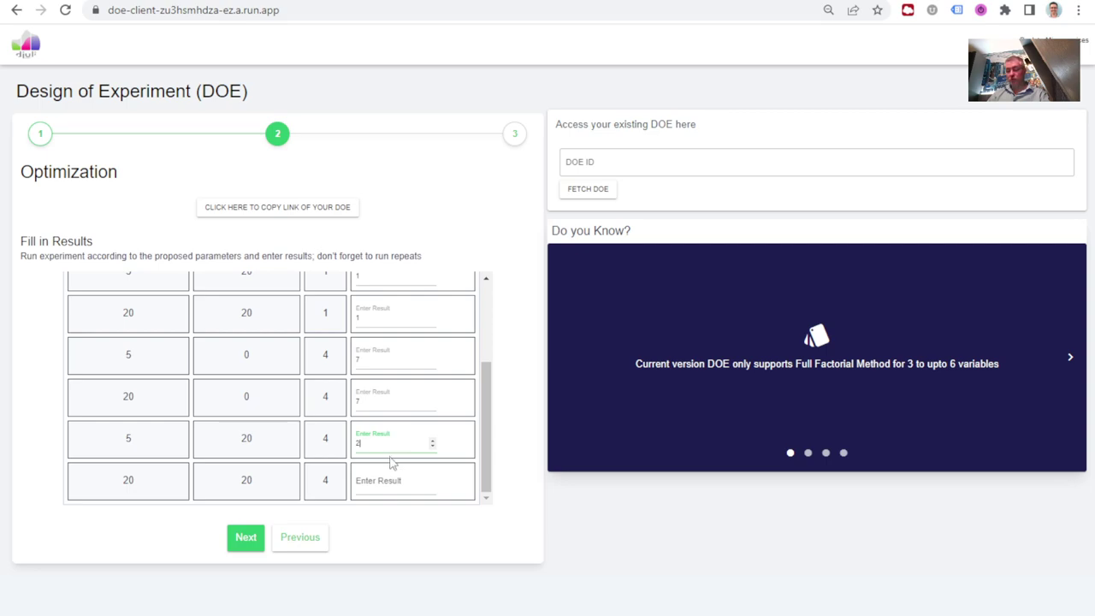
click(391, 473)
text(2)
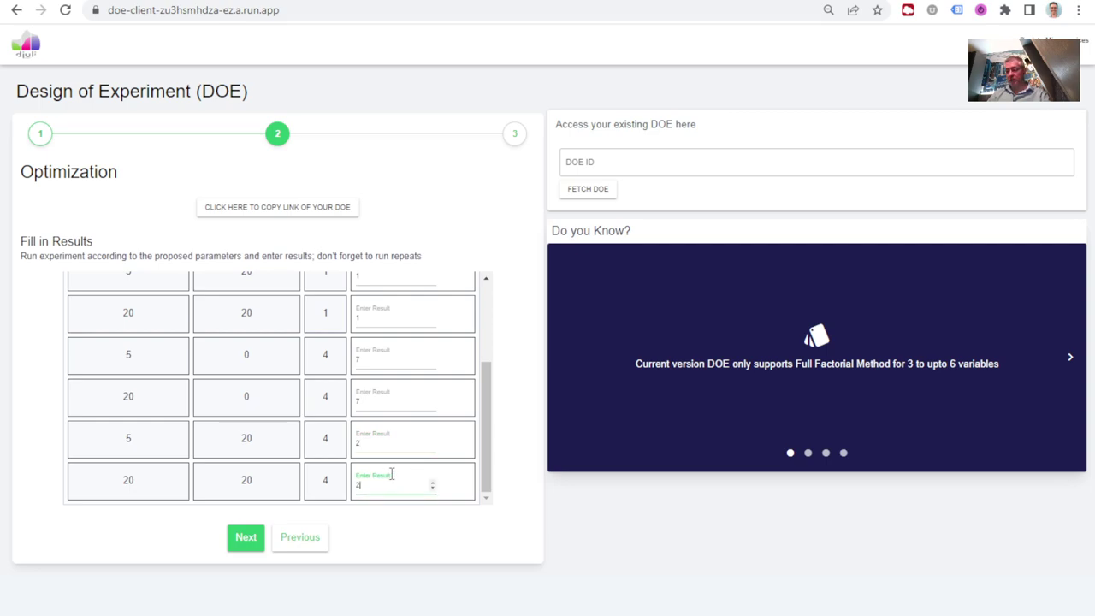
Check the completed results table and proceed to the analysis report with its prediction equation.
scroll(391, 473, up, 5)
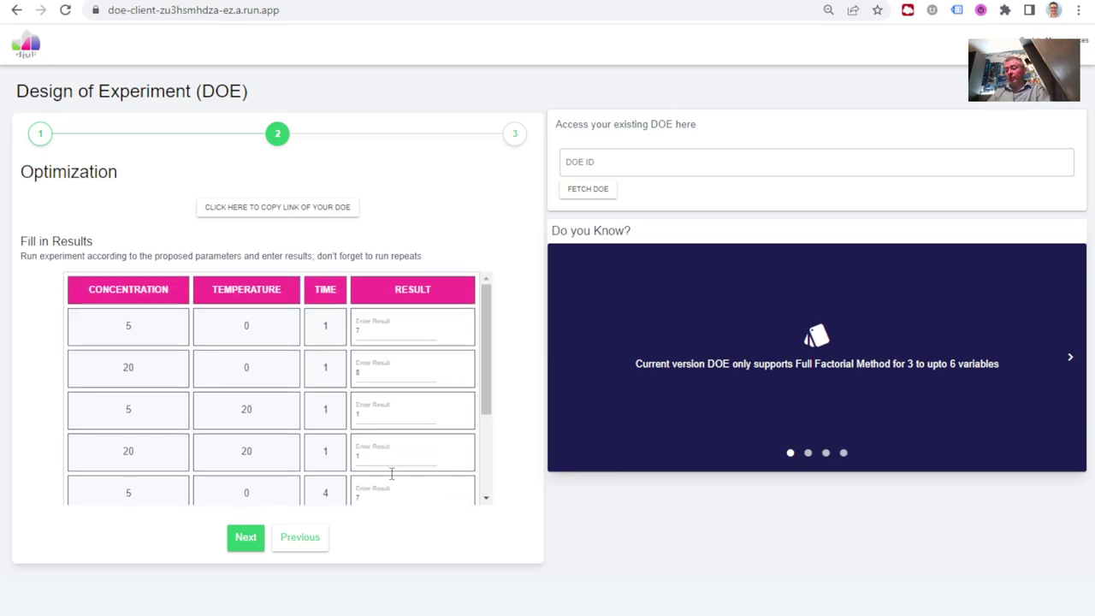
scroll(391, 472, down, 2)
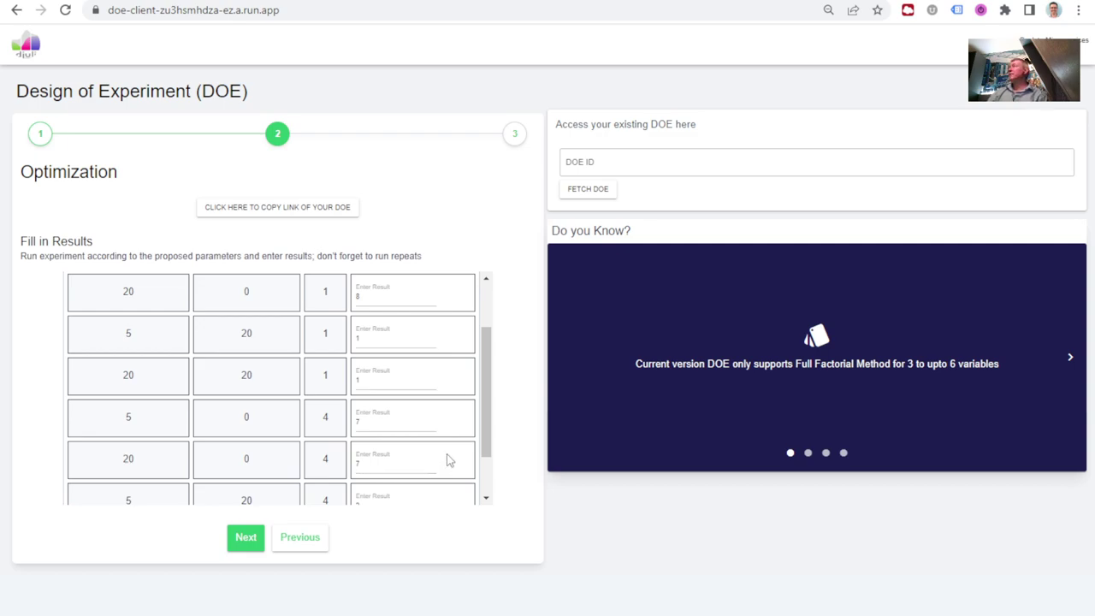
key(Tab)
key(Tab)
text(2)
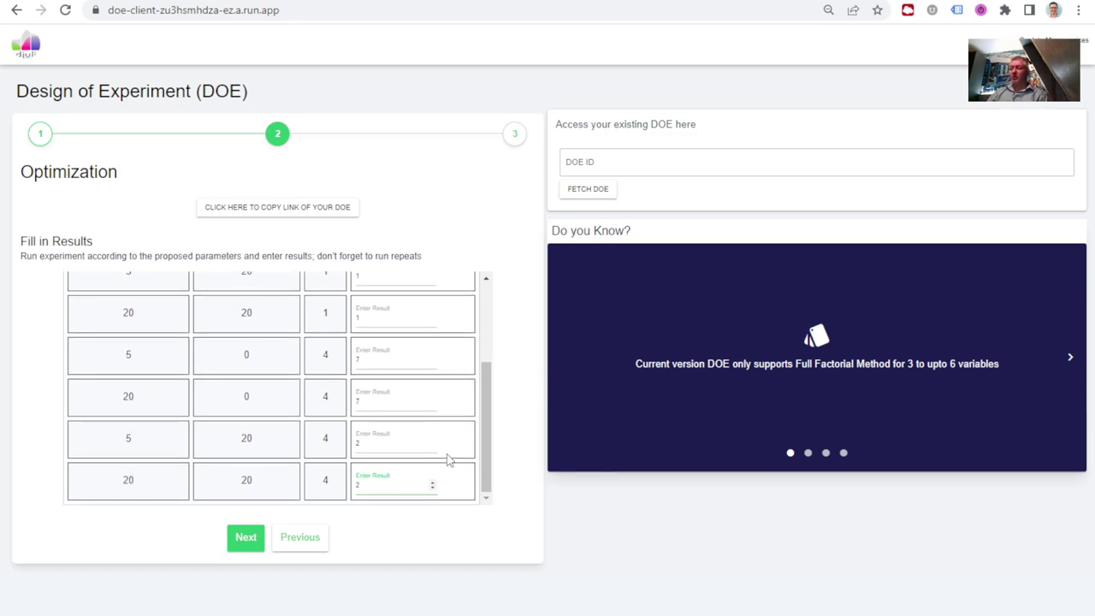
scroll(445, 434, up, 5)
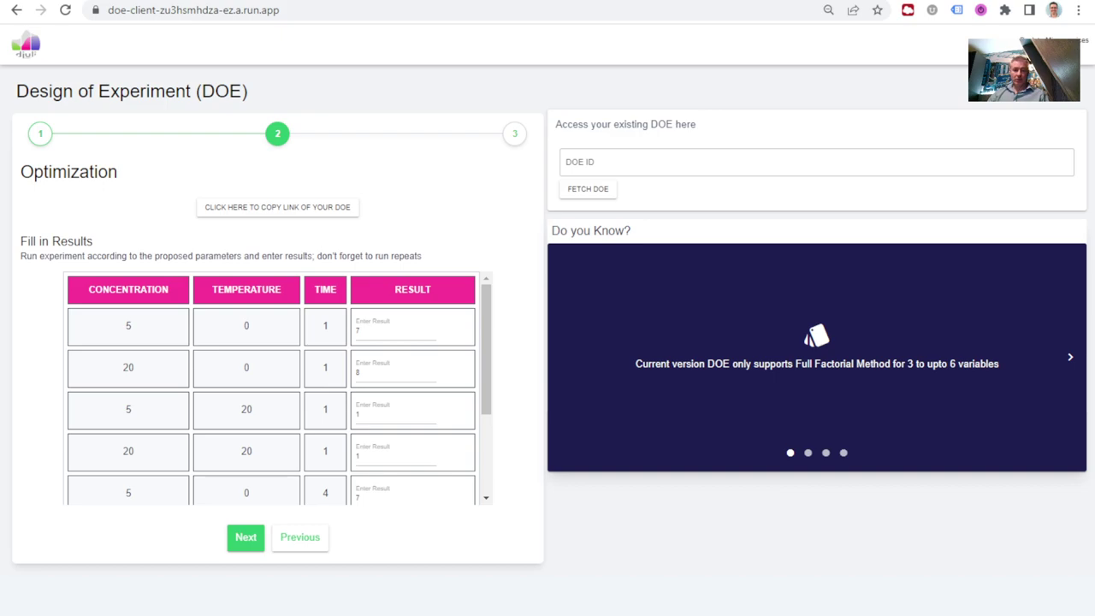
click(245, 537)
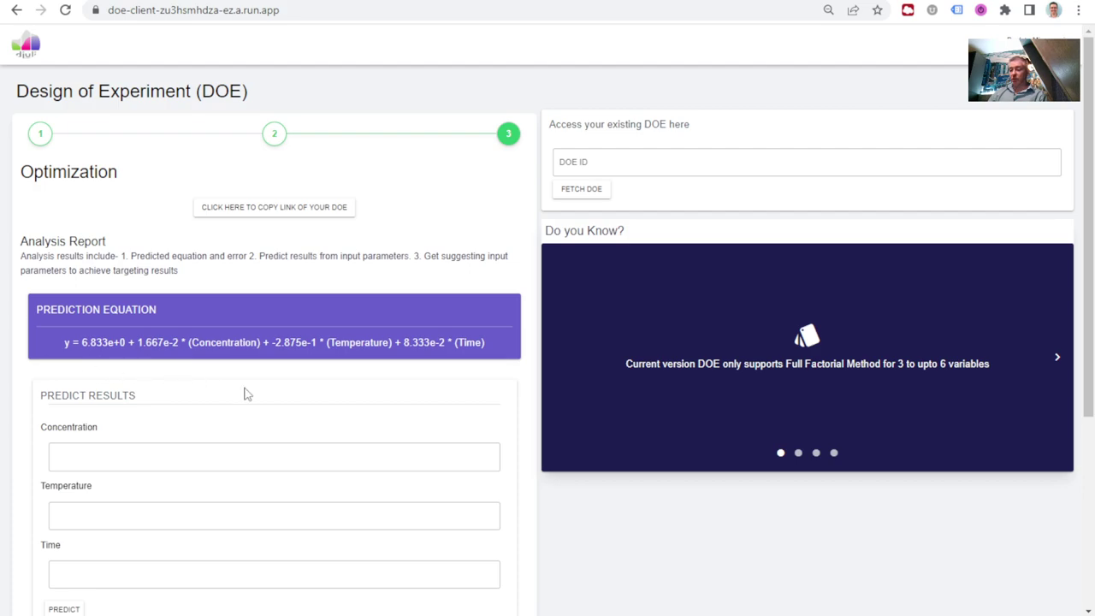
scroll(244, 394, down, 2)
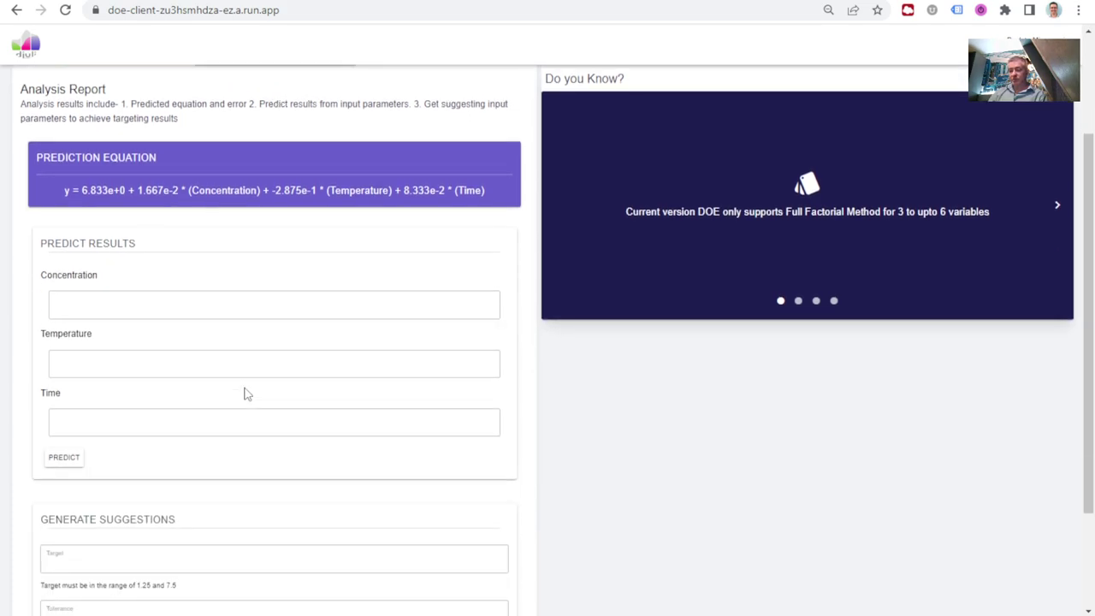
scroll(244, 393, up, 1)
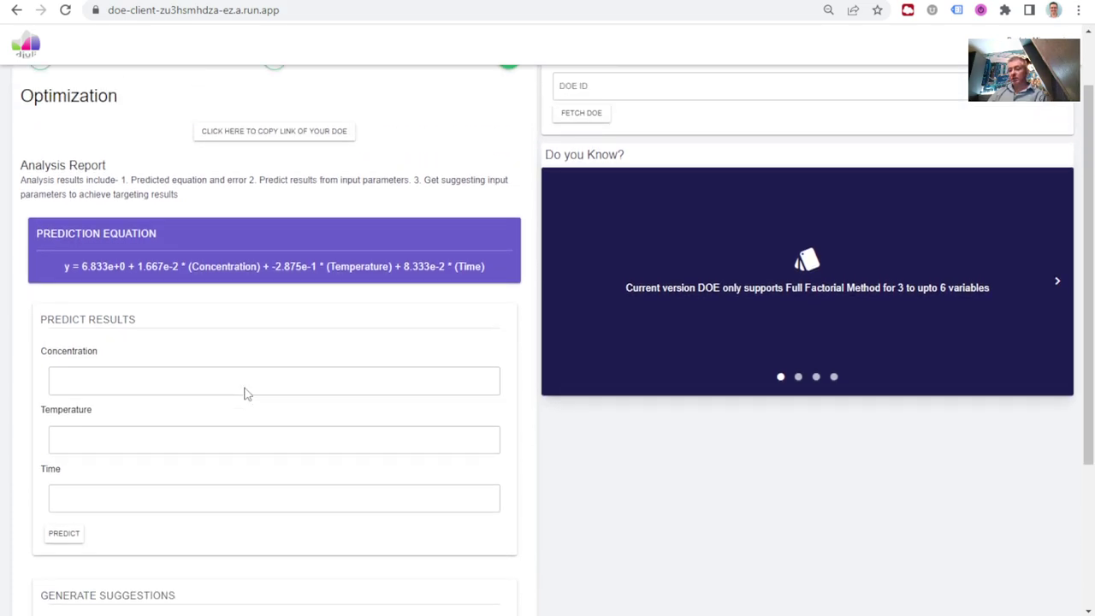
Set the prediction inputs to Concentration 5, Temperature 15 and Time 1.5, and try to predict the result.
click(105, 387)
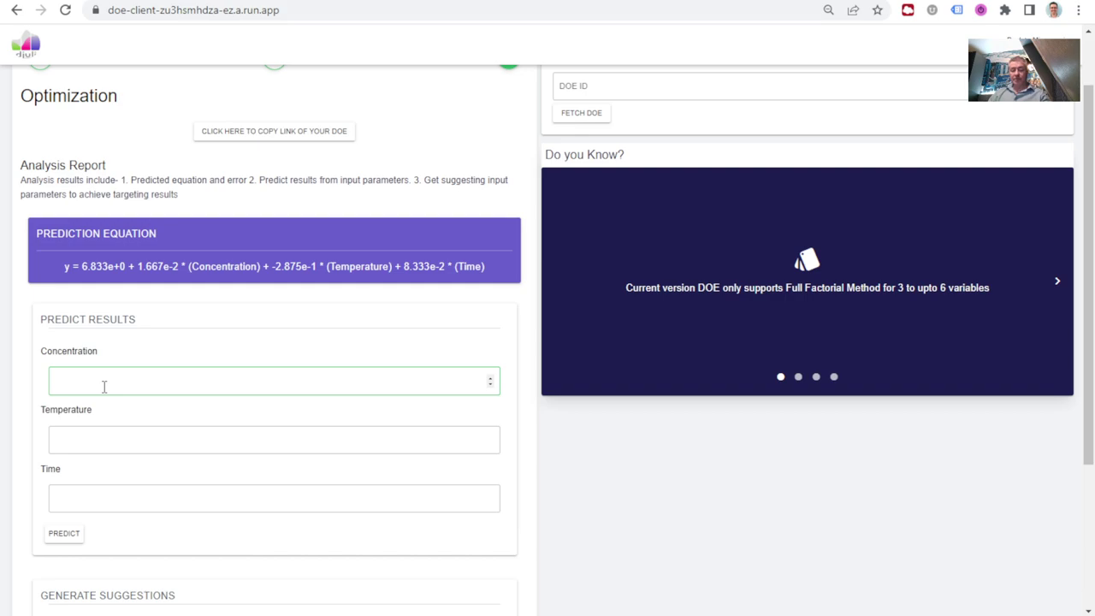
text(5)
click(119, 439)
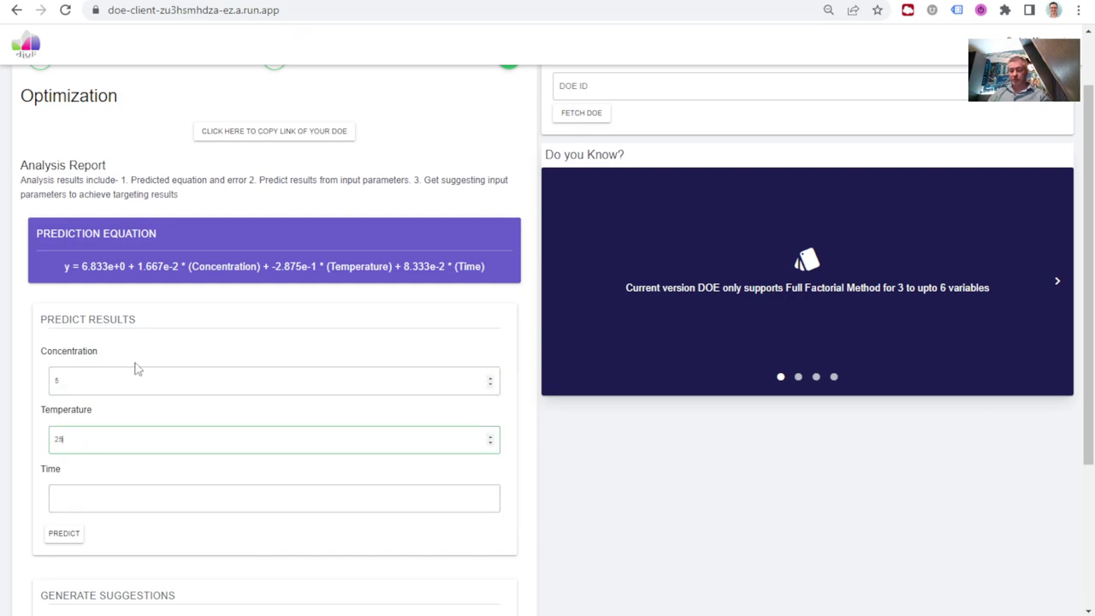
text(15)
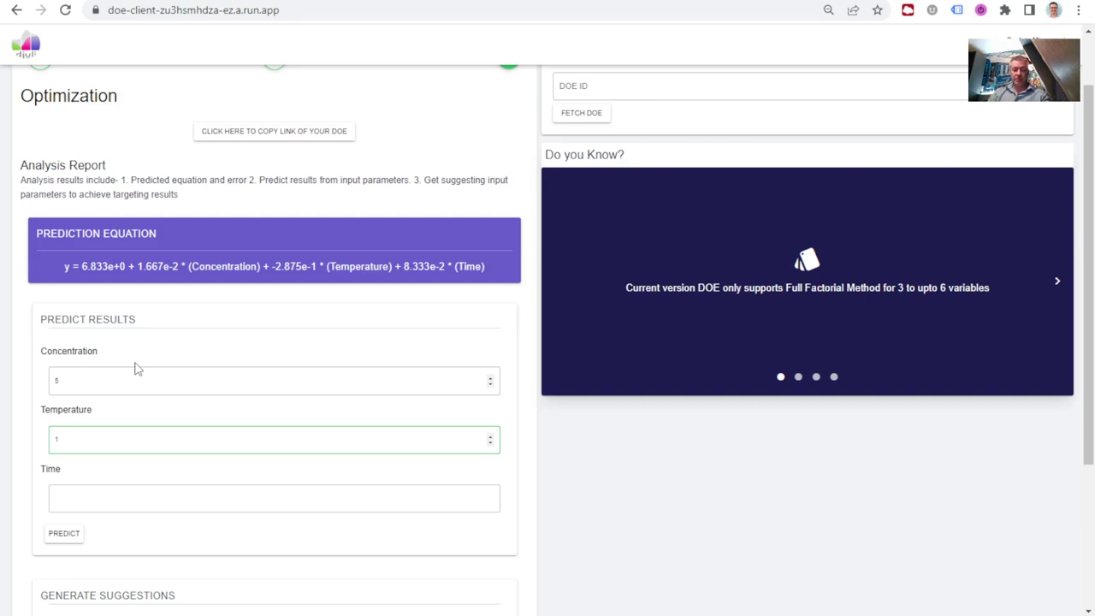
click(112, 509)
text(1.5)
click(64, 533)
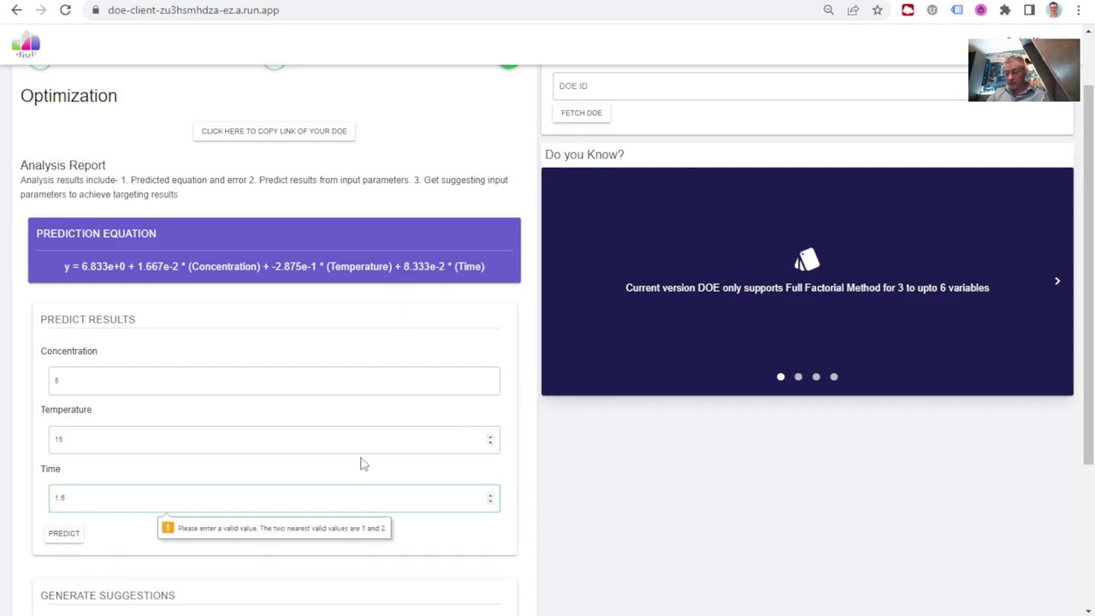
Set the prediction's Time to 2 and predict the result.
double_click(91, 494)
text(2)
click(61, 534)
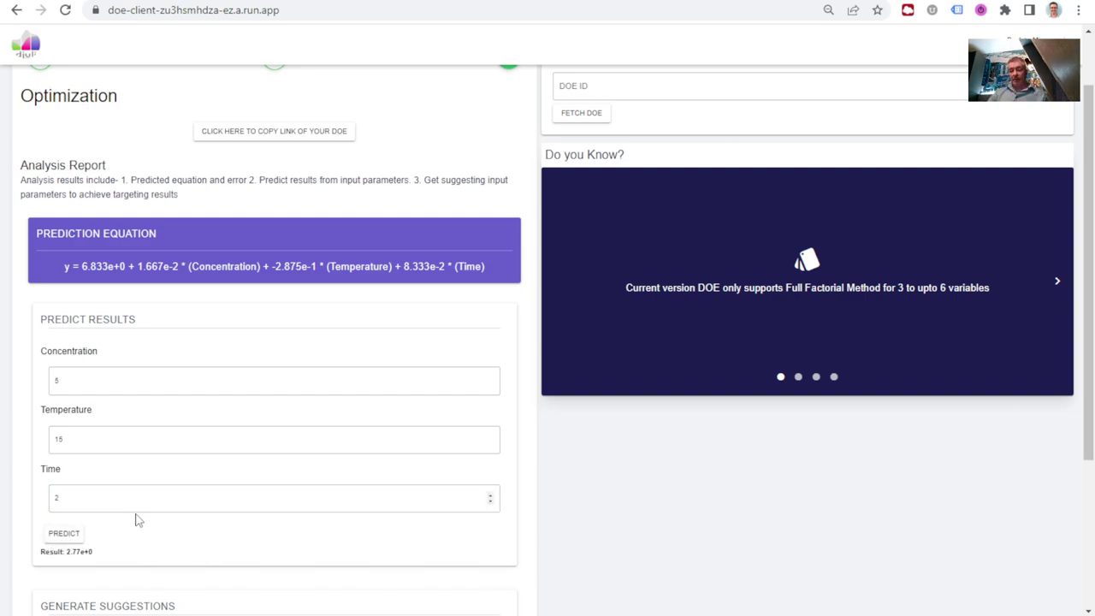
Generate parameter suggestions for a target of 7 with a tolerance of 1, and review the table of suggested combinations.
scroll(136, 513, down, 1)
scroll(134, 506, down, 3)
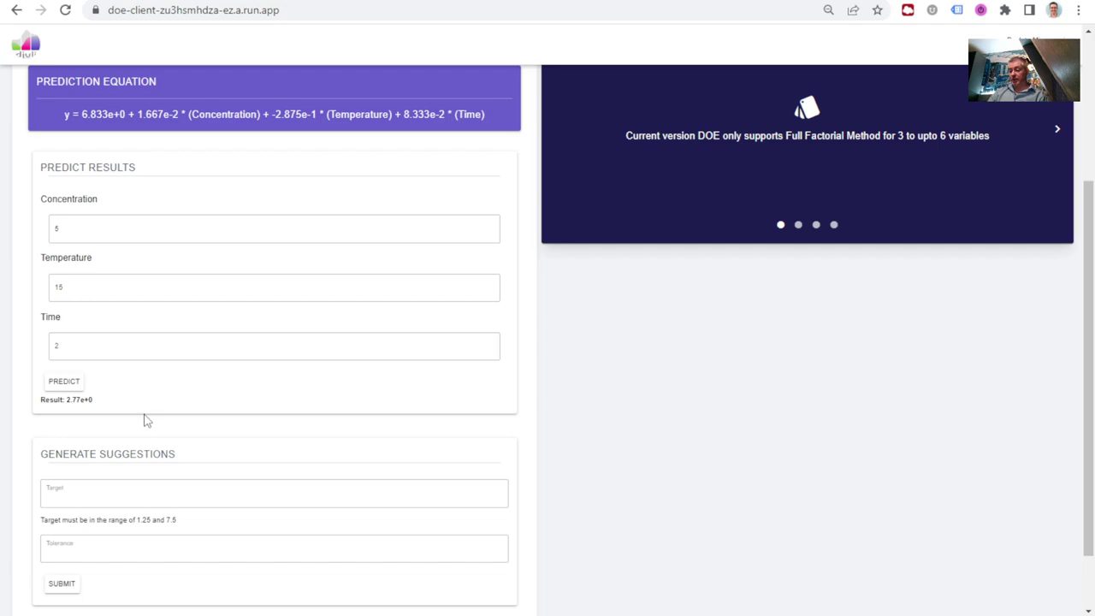
scroll(145, 420, down, 2)
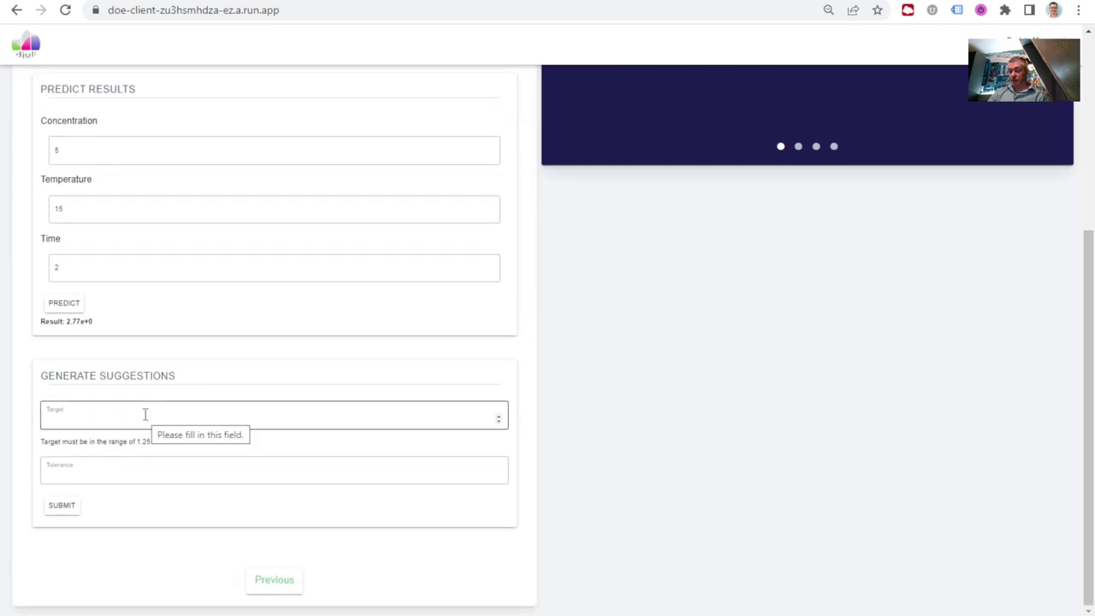
click(145, 414)
text(7)
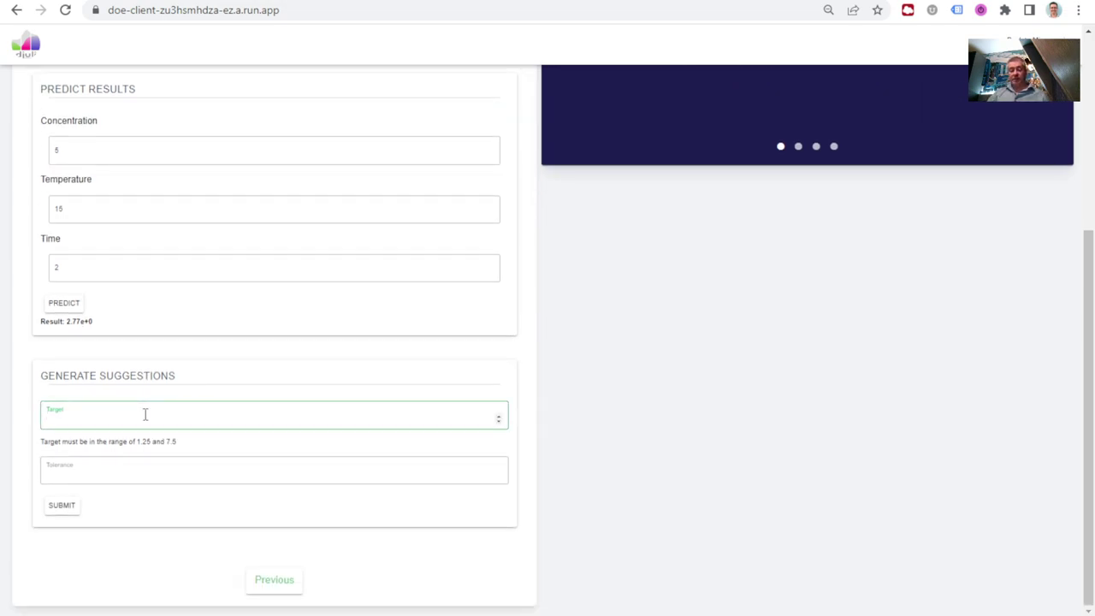
click(131, 474)
text(1)
click(62, 506)
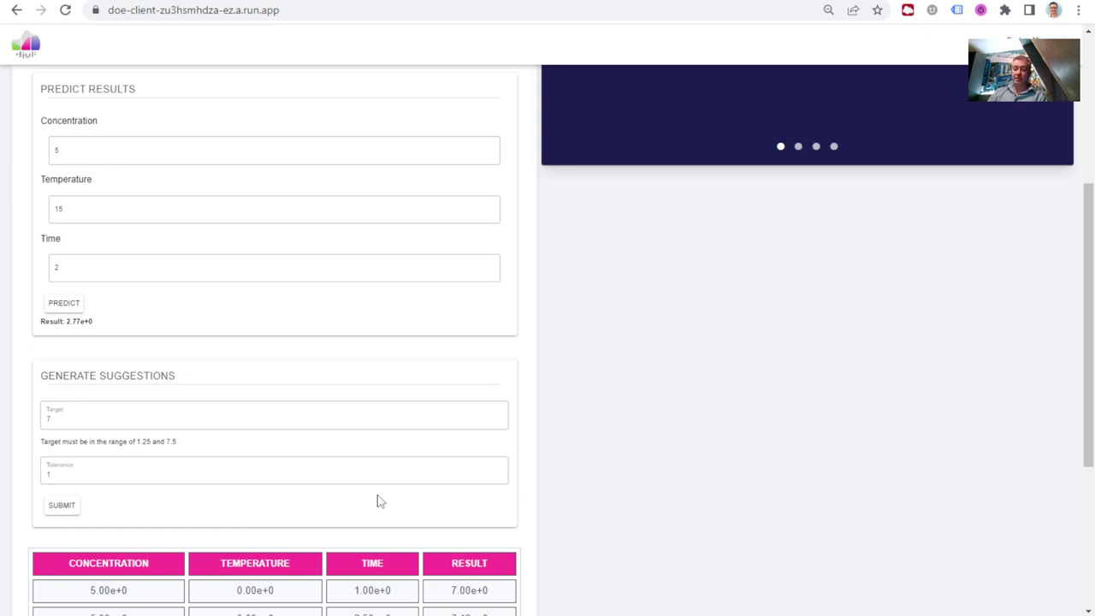
scroll(381, 501, down, 3)
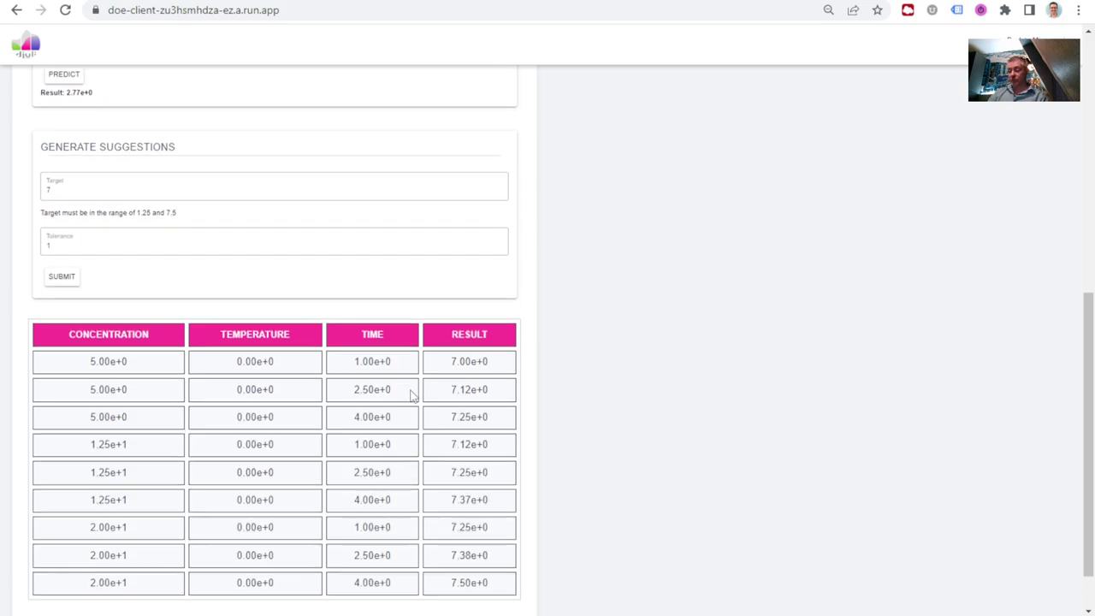
scroll(470, 428, down, 2)
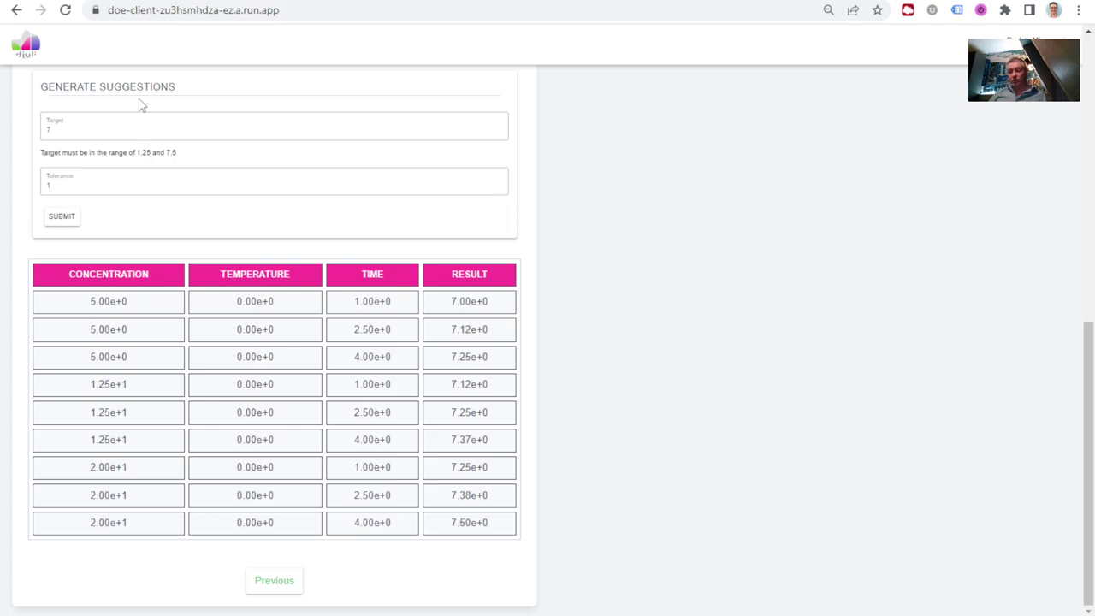
Return to the presentation slideshow and advance past the results table to the Question Seven slide and its embedded video.
click(116, 1)
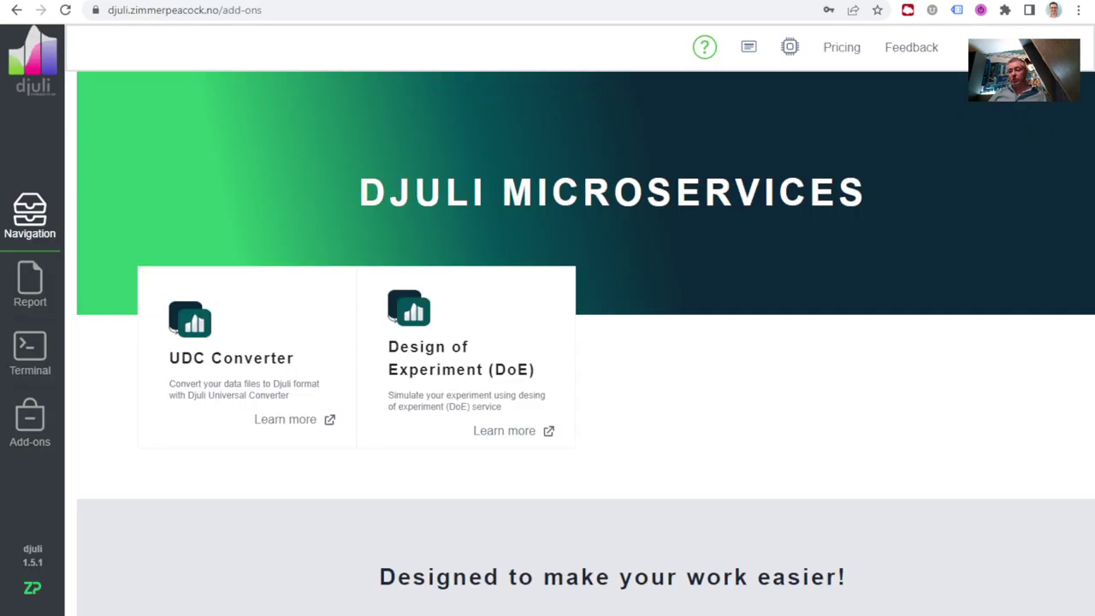
click(41, 73)
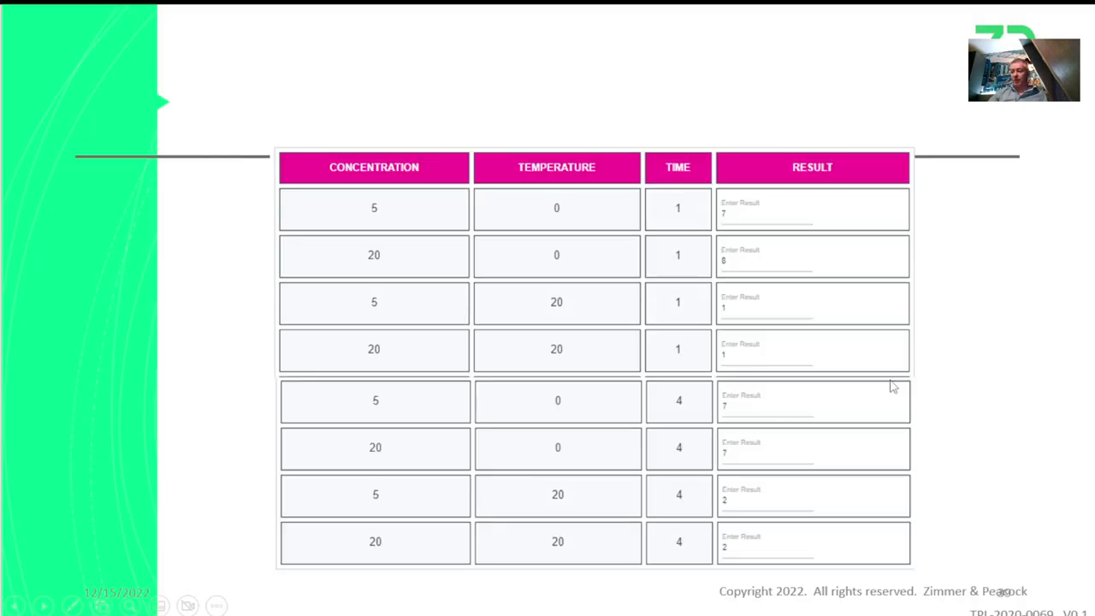
key(Right)
key(Right)
key(Right)
key(Right)
key(Right)
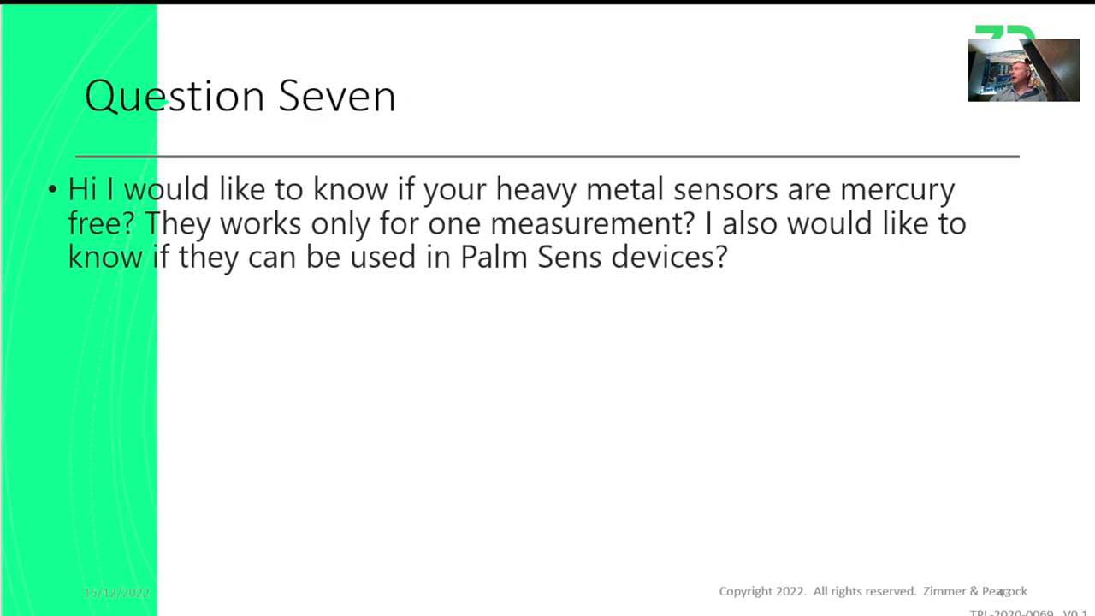
key(Right)
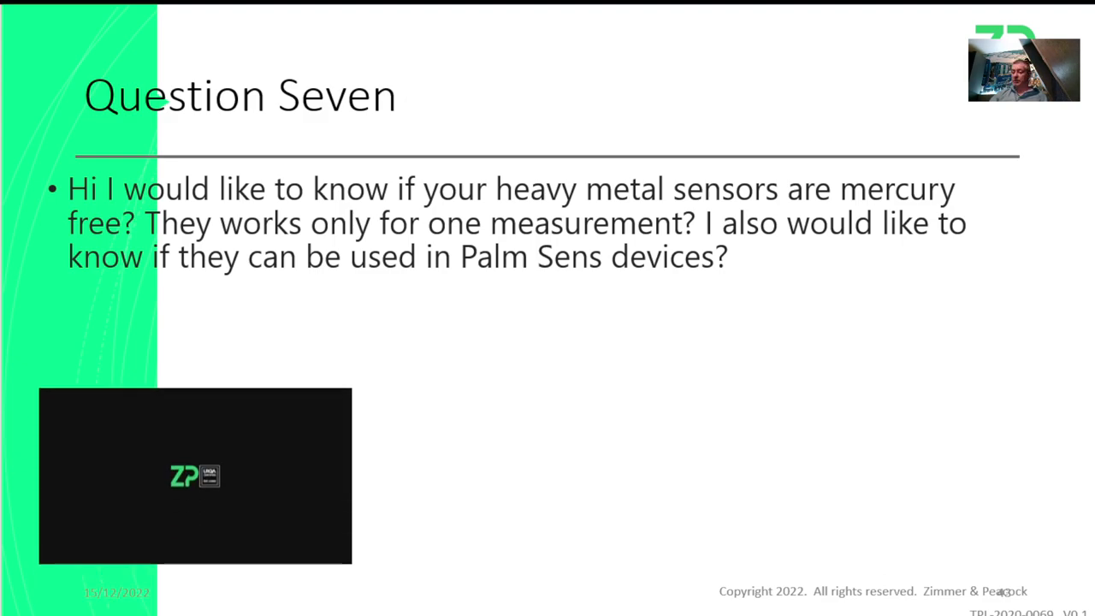